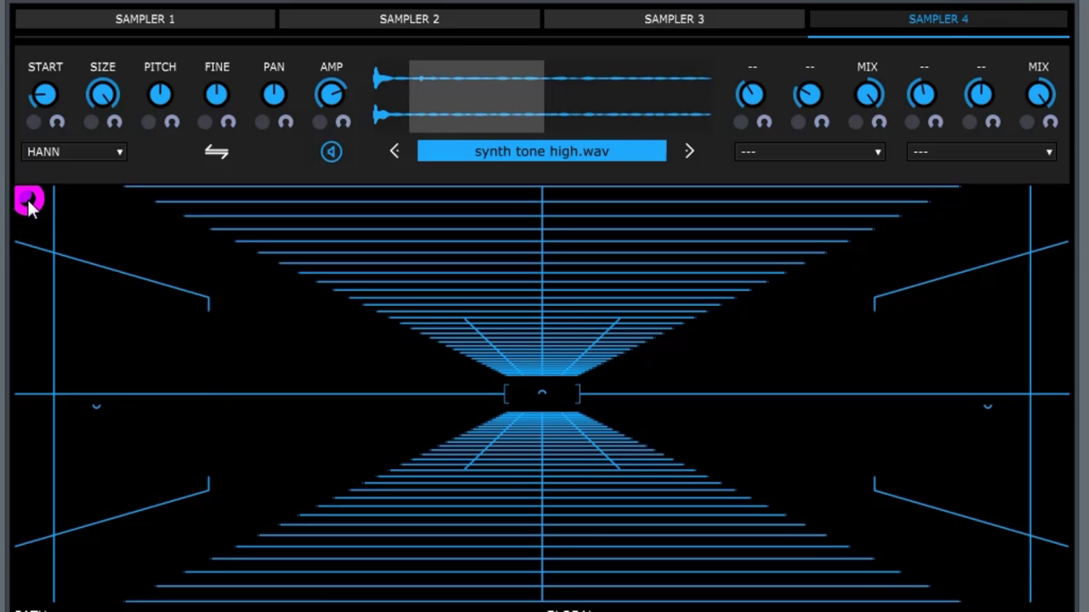
# Sweep the path point diagonally across the grid, from the upper-left corner through the centre to the lower-right corner, twice
pyautogui.moveTo(28, 203)
pyautogui.mouseDown()
pyautogui.moveTo(108, 245)
pyautogui.moveTo(259, 287)
pyautogui.mouseUp()
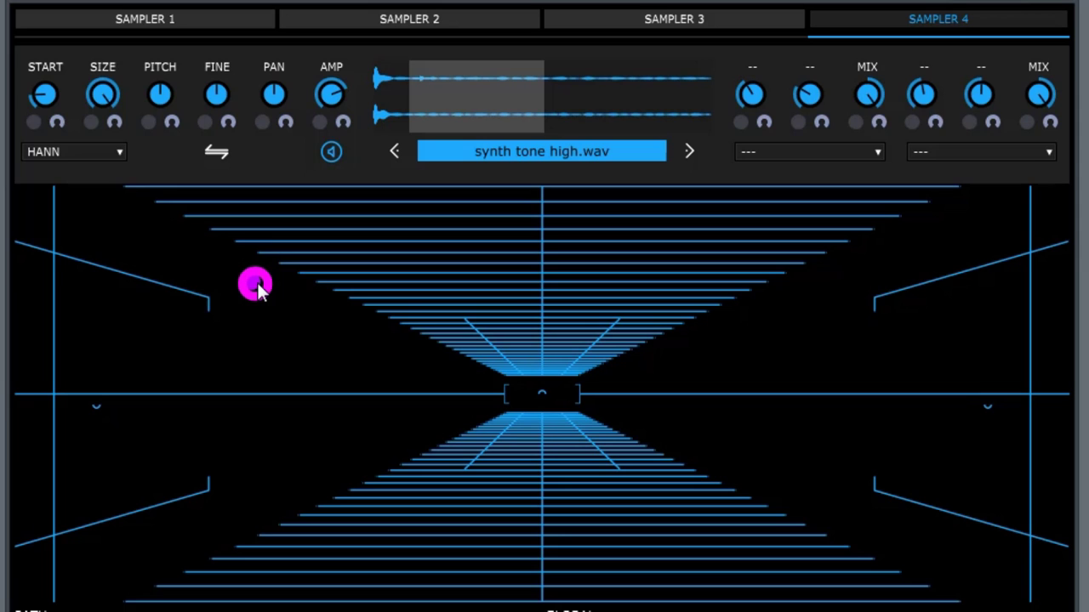
pyautogui.click(259, 284)
pyautogui.moveTo(263, 289); pyautogui.dragTo(545, 398)
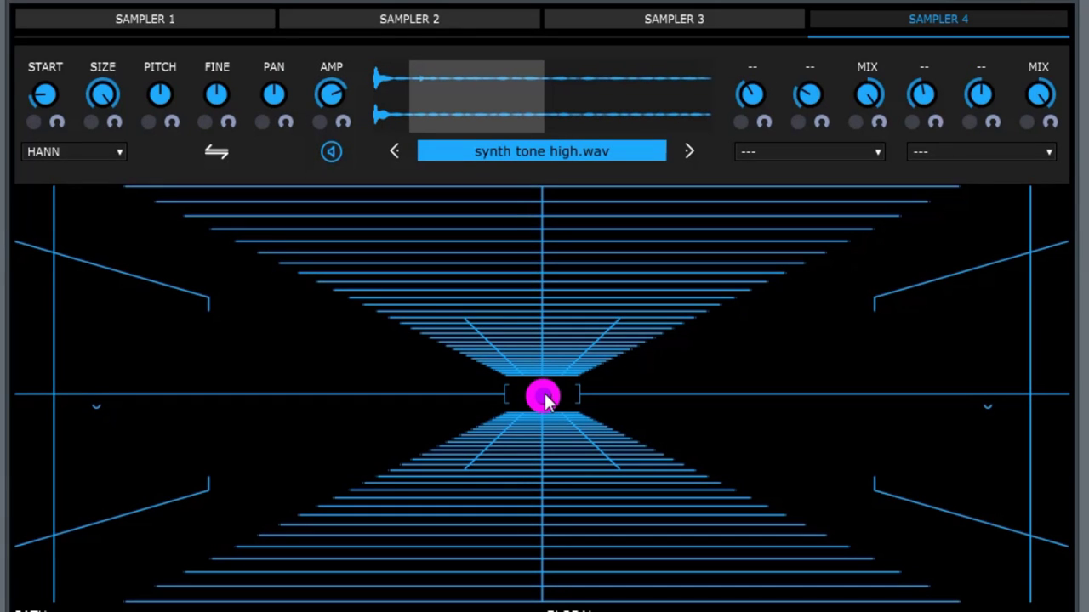
pyautogui.moveTo(547, 400); pyautogui.dragTo(769, 479)
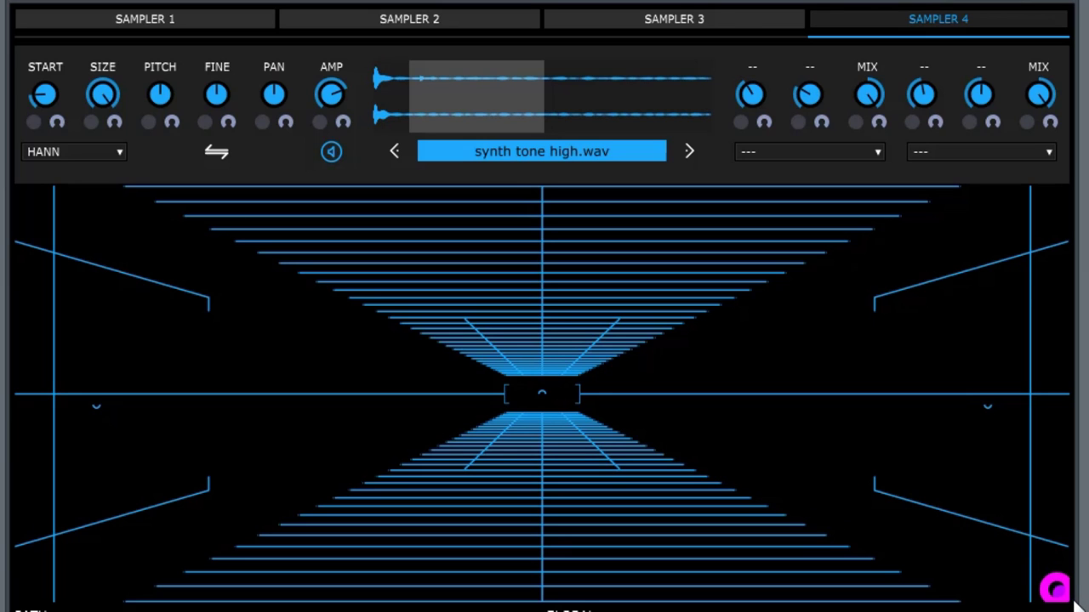
pyautogui.click(26, 203)
pyautogui.moveTo(25, 202)
pyautogui.mouseDown()
pyautogui.moveTo(212, 292)
pyautogui.moveTo(297, 316)
pyautogui.mouseUp()
pyautogui.moveTo(509, 391)
pyautogui.mouseDown()
pyautogui.moveTo(944, 565)
pyautogui.moveTo(1060, 592)
pyautogui.mouseUp()
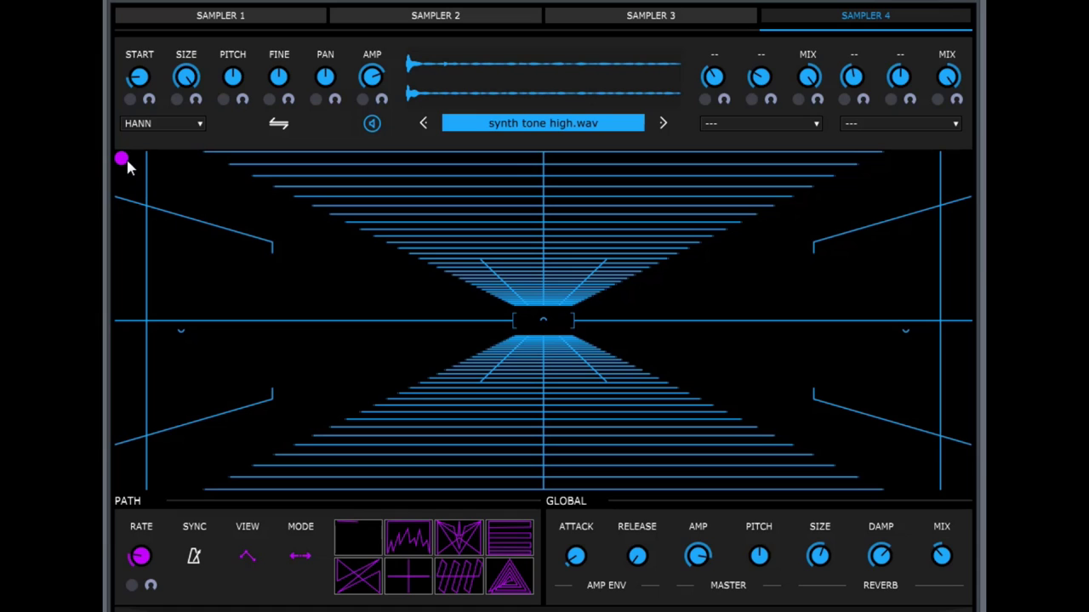
# Add a second path point at the grid's lower-right corner and set the path mode to 1
pyautogui.click(962, 484)
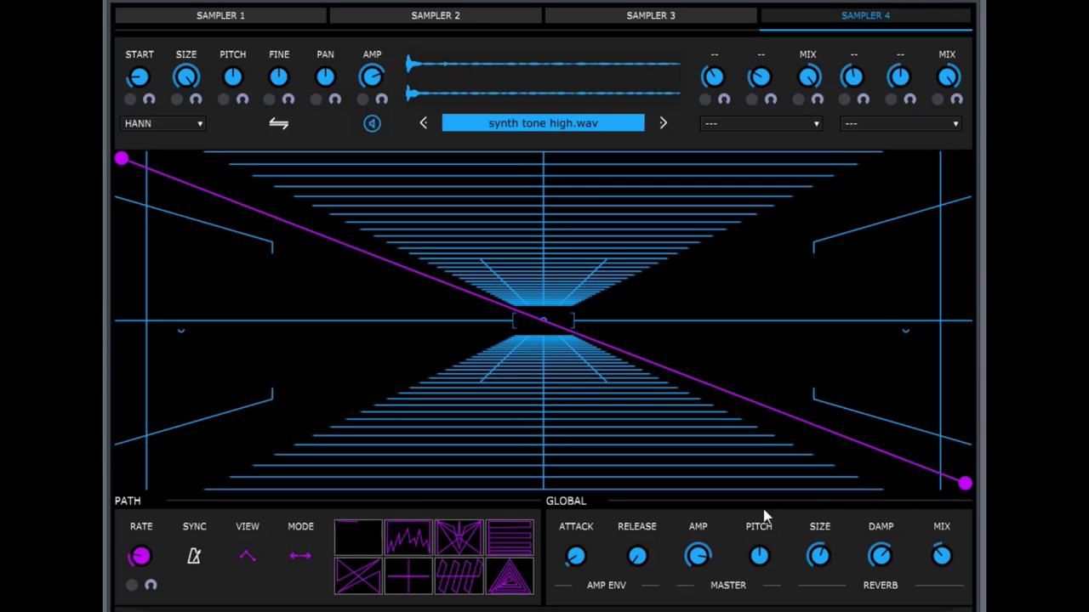
pyautogui.click(302, 560)
pyautogui.click(302, 560)
# Lower the path rate so the point travels slowly along the diagonal line
pyautogui.click(149, 587)
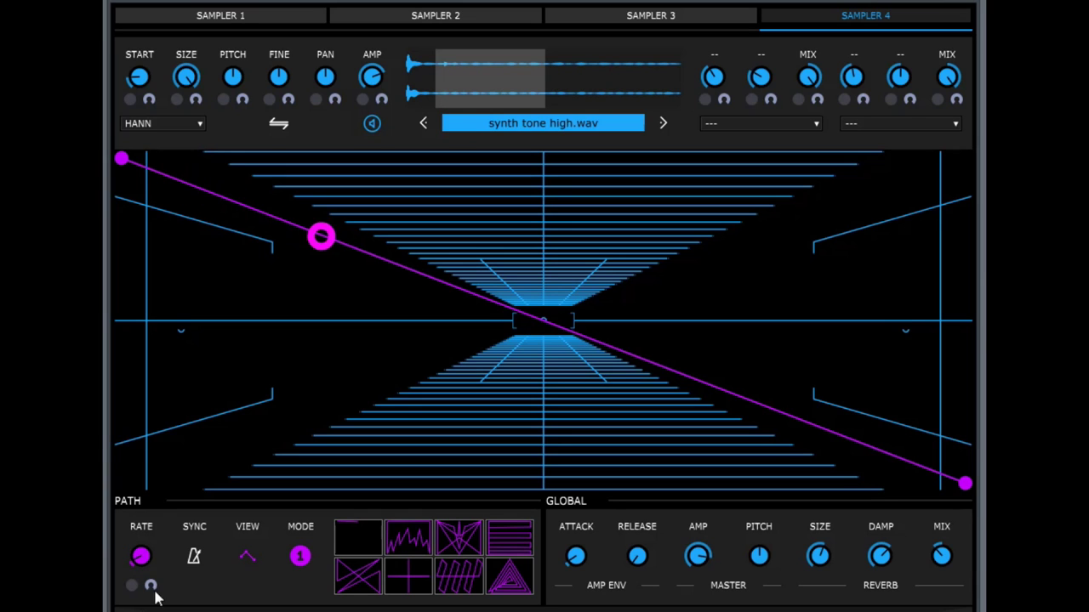
pyautogui.click(145, 560)
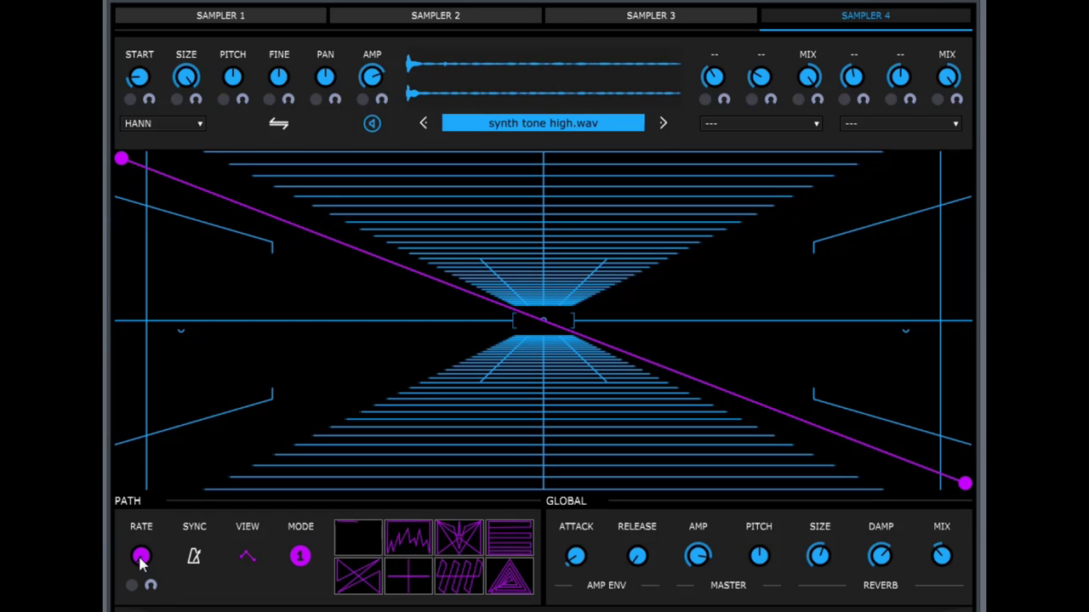
pyautogui.moveTo(139, 556); pyautogui.dragTo(146, 606)
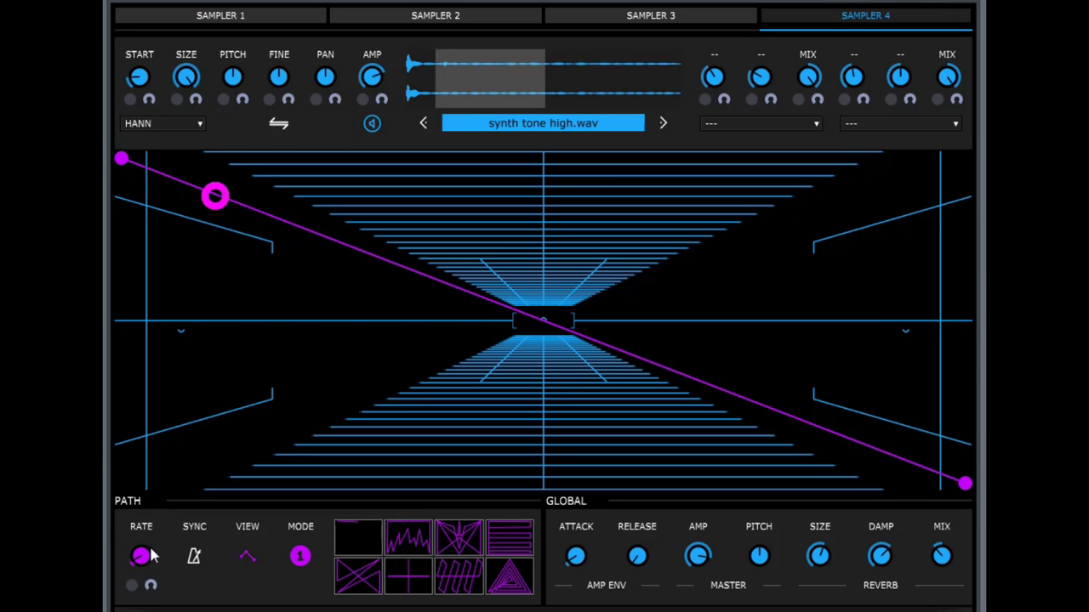
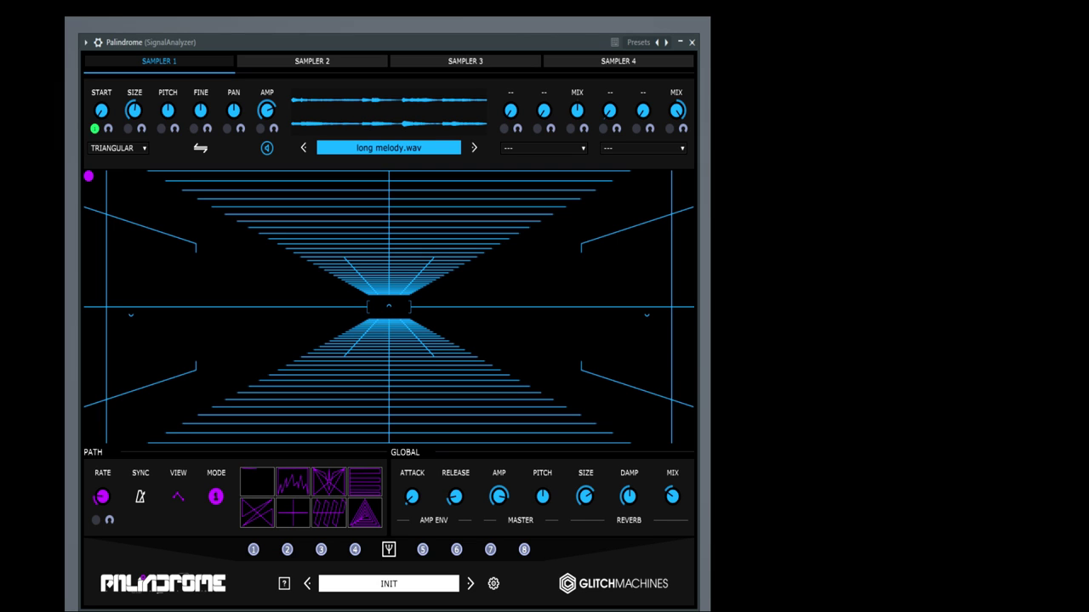
# Reshape envelope 1 into a straight rising ramp by deleting its middle point and moving its end point to the upper-right corner
pyautogui.moveTo(103, 114)
pyautogui.mouseDown()
pyautogui.moveTo(107, 63)
pyautogui.moveTo(103, 115)
pyautogui.mouseUp()
pyautogui.click(389, 549)
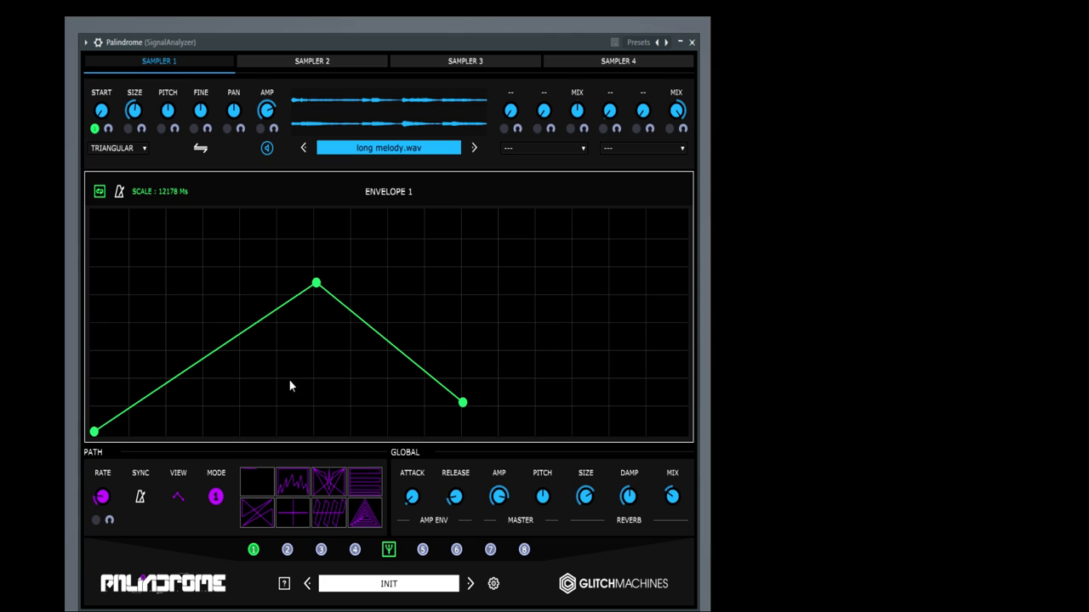
pyautogui.rightClick(316, 284)
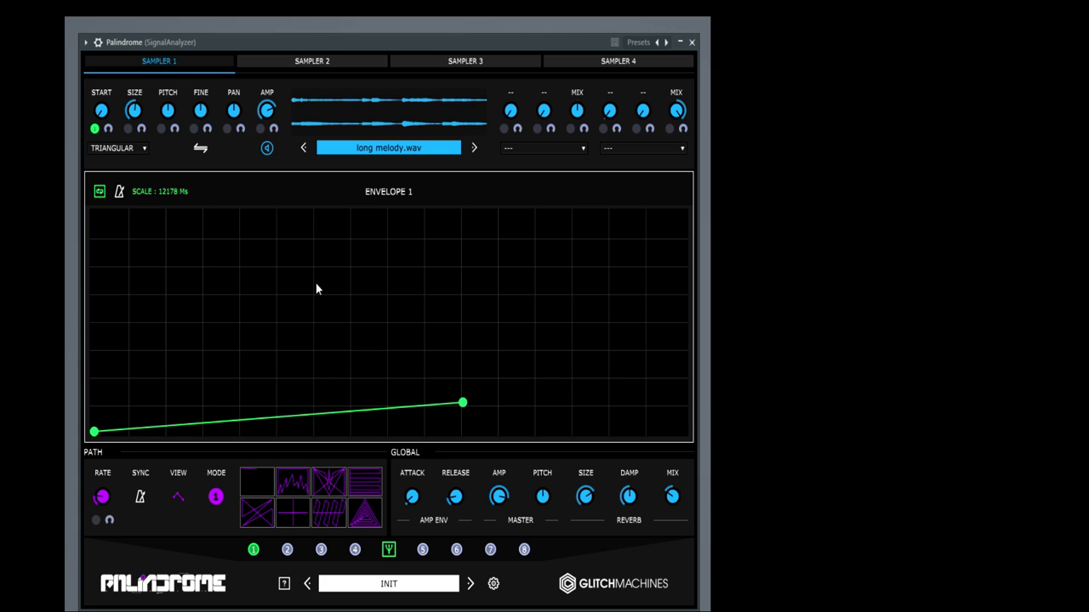
pyautogui.moveTo(463, 405); pyautogui.dragTo(694, 217)
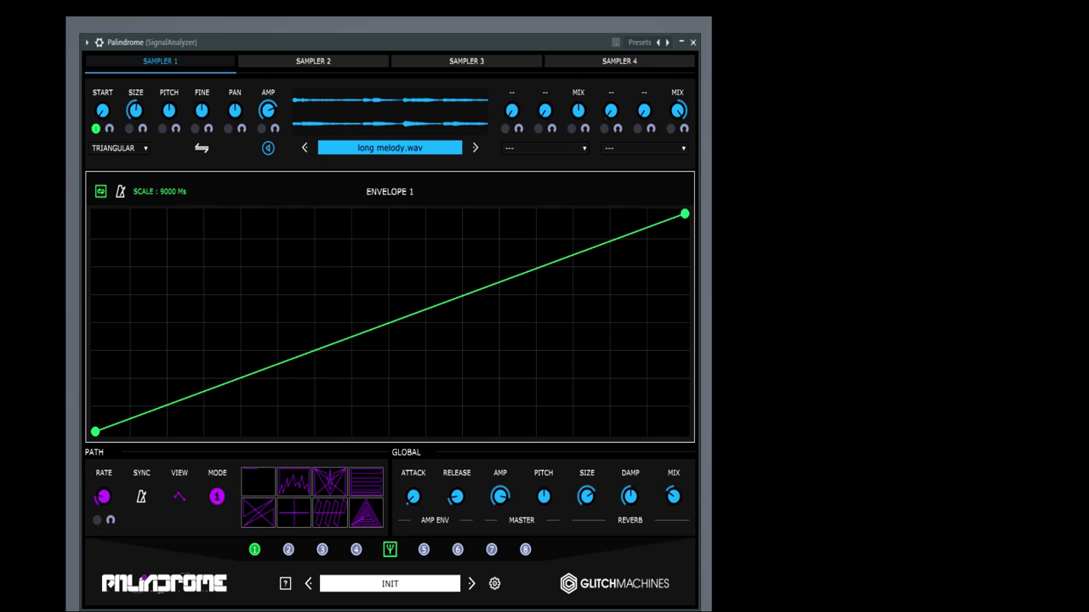
pyautogui.click(392, 551)
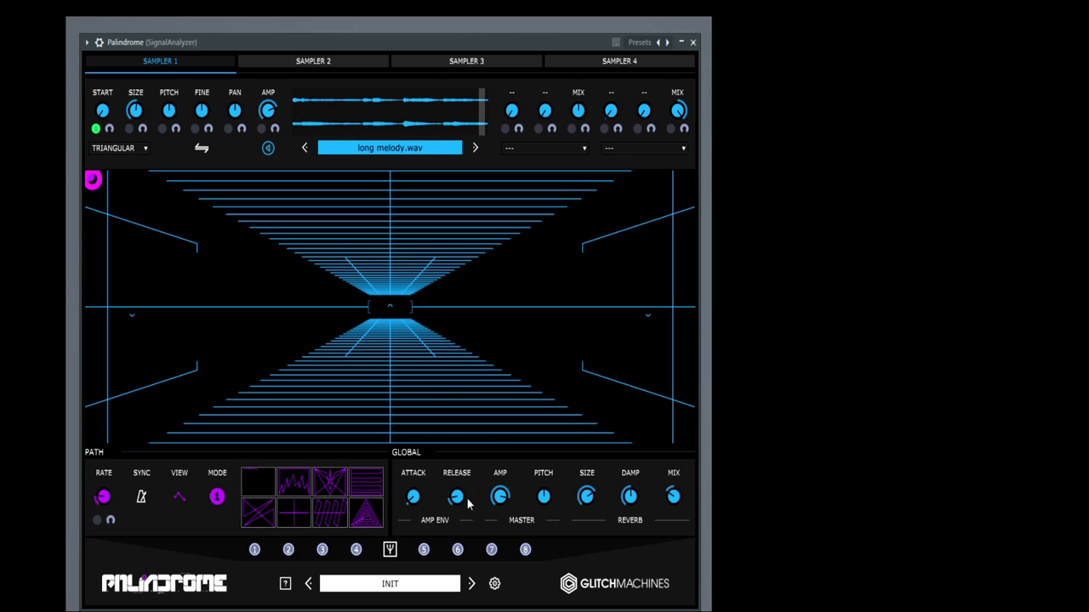
# Lower the global amp envelope release to its minimum and set Sampler 1's grain size to 125 ms
pyautogui.moveTo(455, 501); pyautogui.dragTo(460, 525)
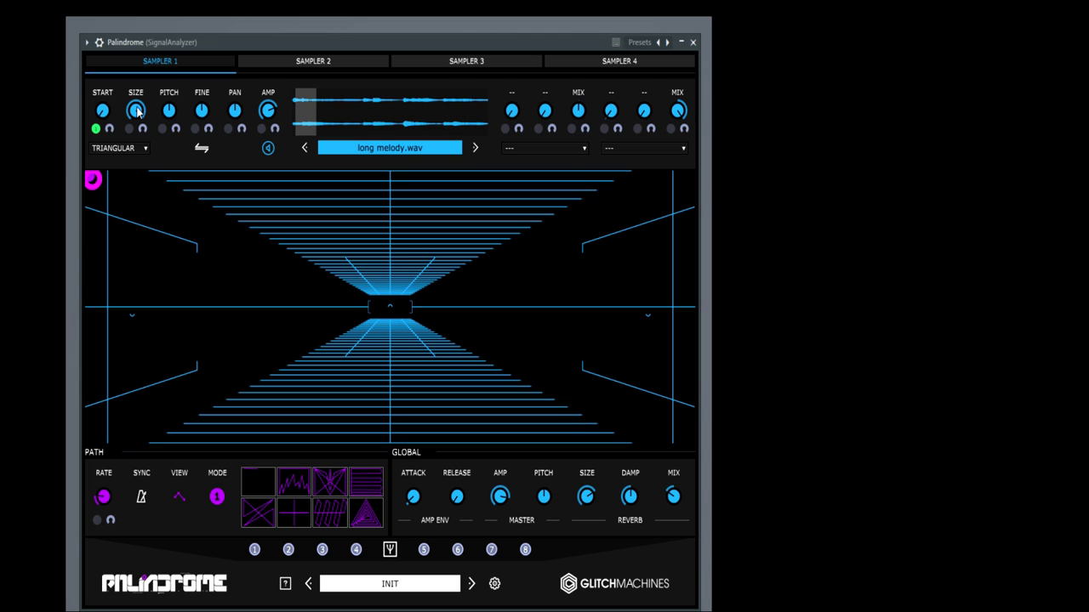
pyautogui.moveTo(138, 111); pyautogui.dragTo(126, 193)
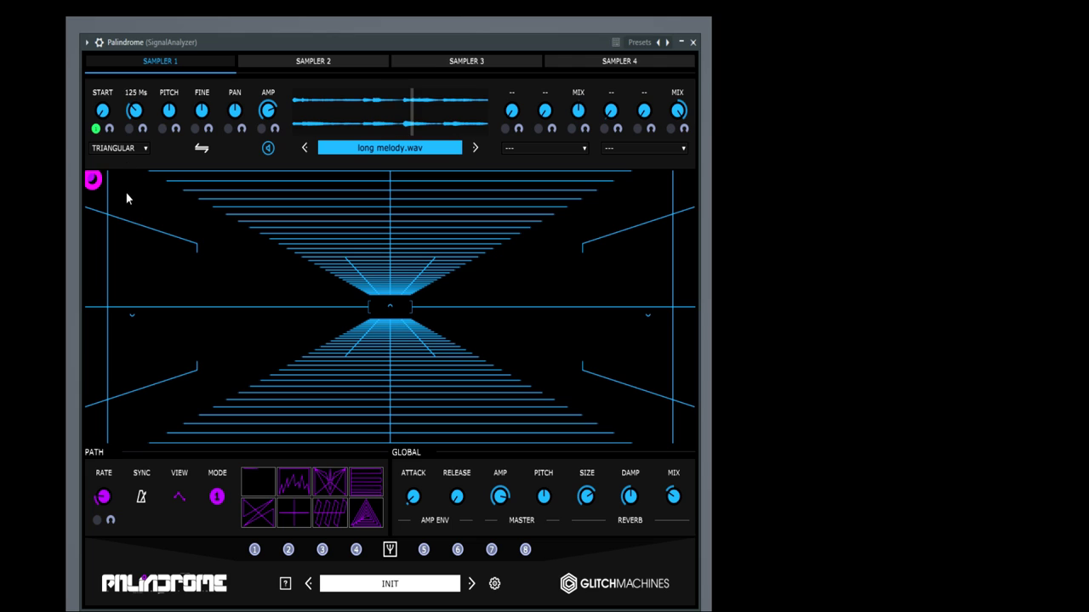
# Change Sampler 1's grain window to Hann and fine-tune the grain size
pyautogui.click(144, 148)
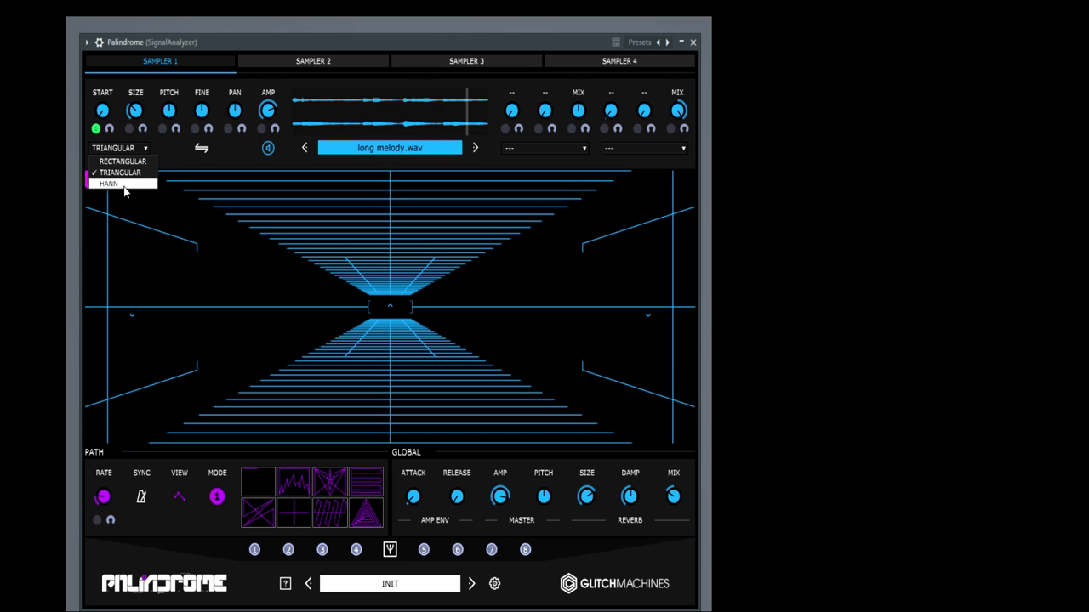
pyautogui.click(124, 187)
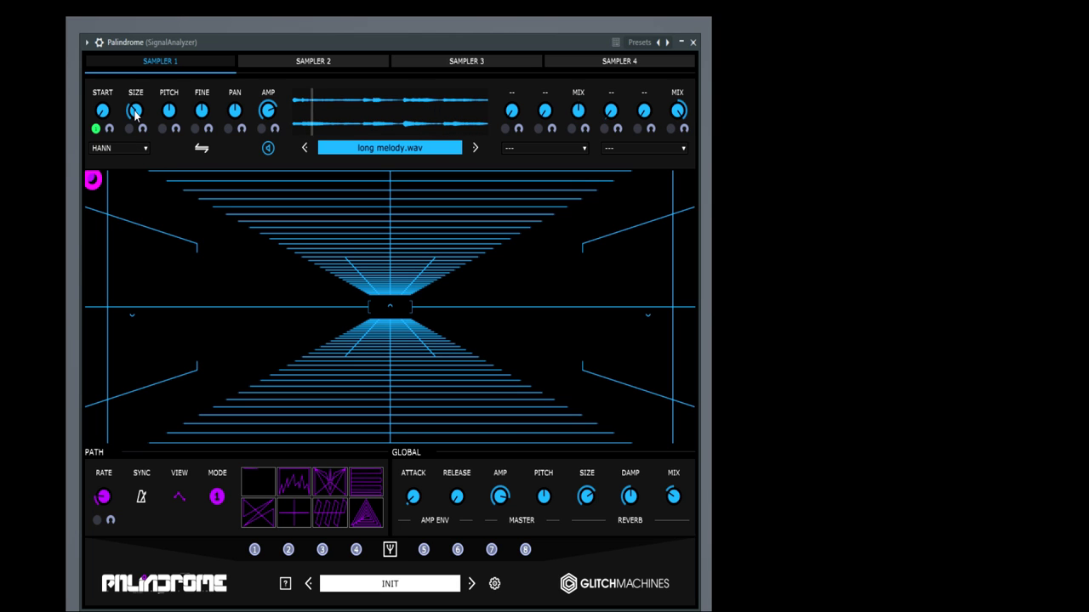
pyautogui.moveTo(140, 104)
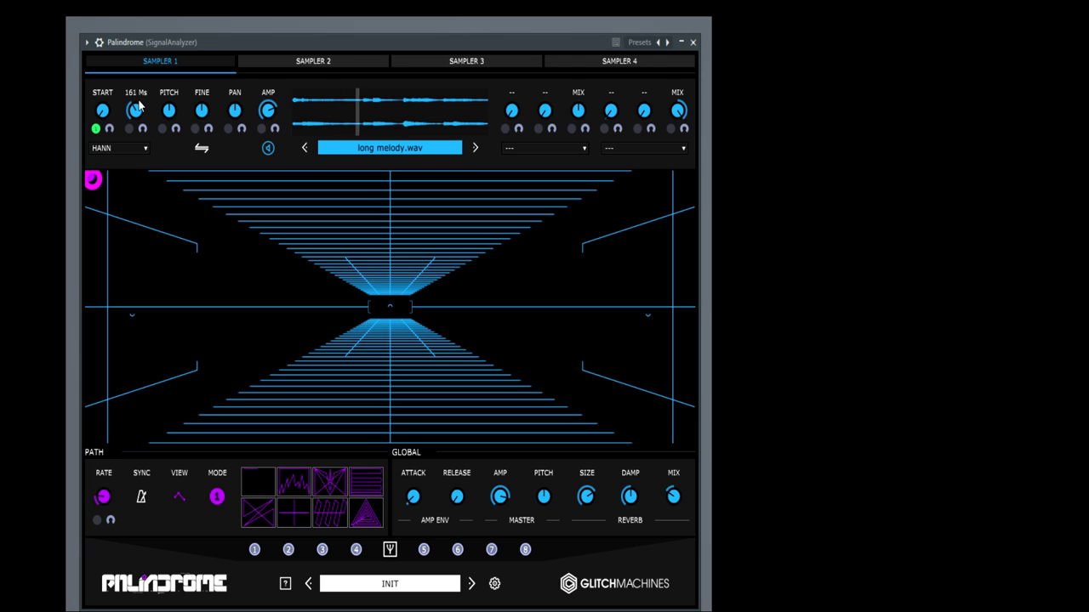
pyautogui.moveTo(139, 106); pyautogui.dragTo(127, 126)
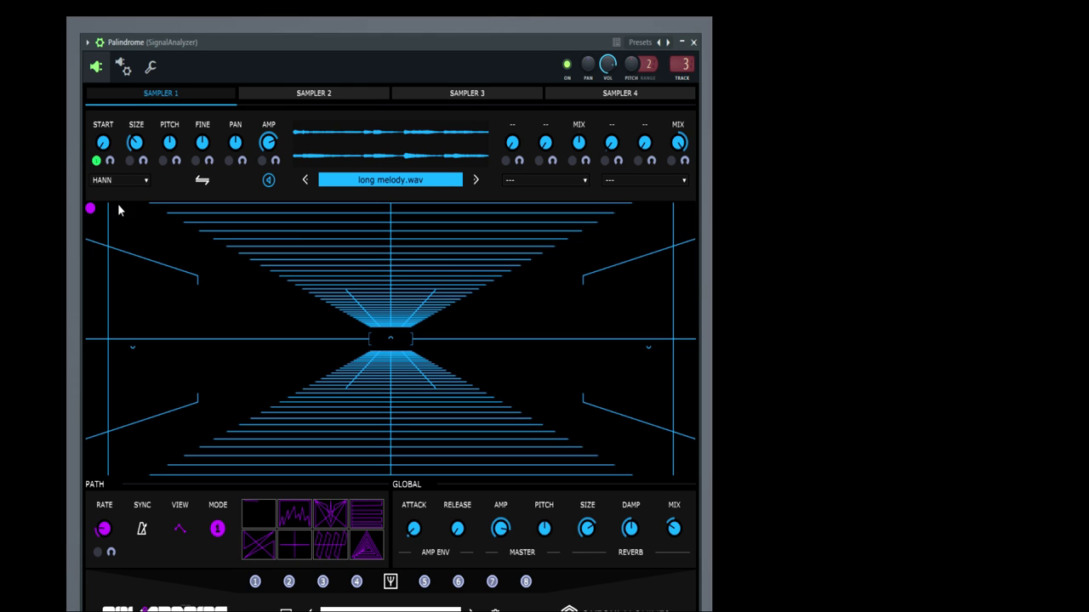
# Reopen envelope 1 and try different scan speeds, from a scale of 3003 ms up to a final 20000 ms
pyautogui.click(91, 209)
pyautogui.click(390, 581)
pyautogui.moveTo(170, 224); pyautogui.dragTo(169, 244)
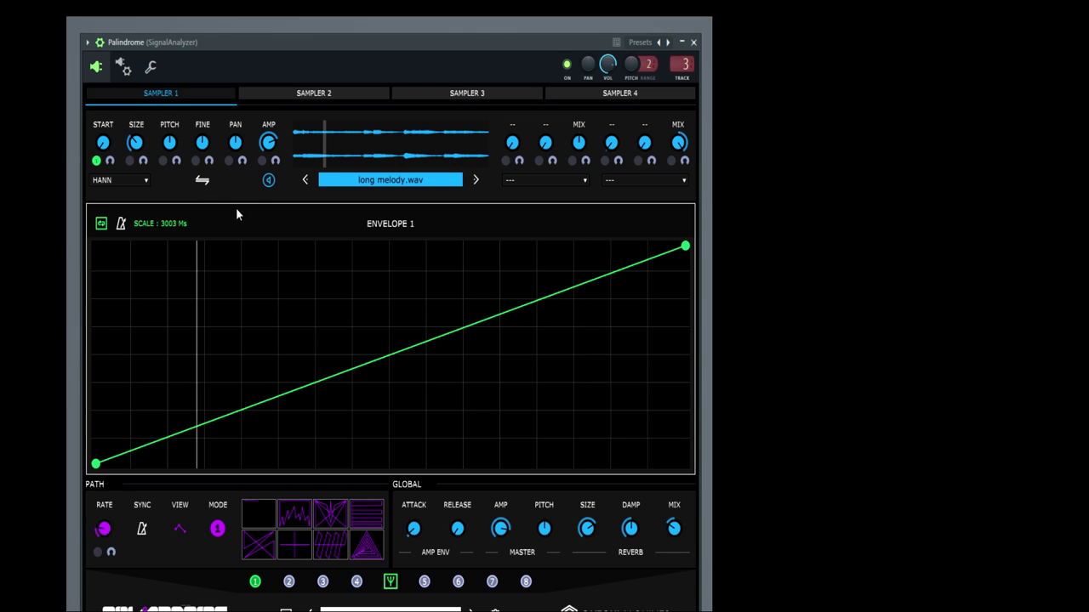
pyautogui.moveTo(170, 225)
pyautogui.mouseDown()
pyautogui.moveTo(170, 264)
pyautogui.moveTo(171, 221)
pyautogui.moveTo(175, 238)
pyautogui.moveTo(172, 221)
pyautogui.moveTo(181, 225)
pyautogui.moveTo(175, 212)
pyautogui.moveTo(180, 226)
pyautogui.moveTo(170, 225)
pyautogui.moveTo(174, 143)
pyautogui.moveTo(172, 219)
pyautogui.mouseUp()
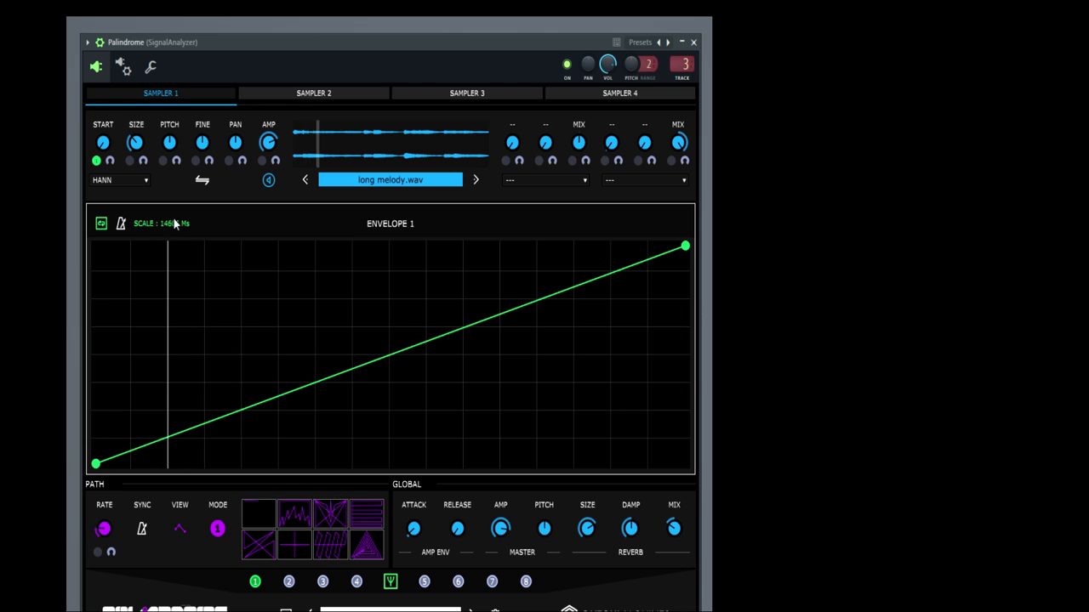
pyautogui.moveTo(174, 223); pyautogui.dragTo(174, 195)
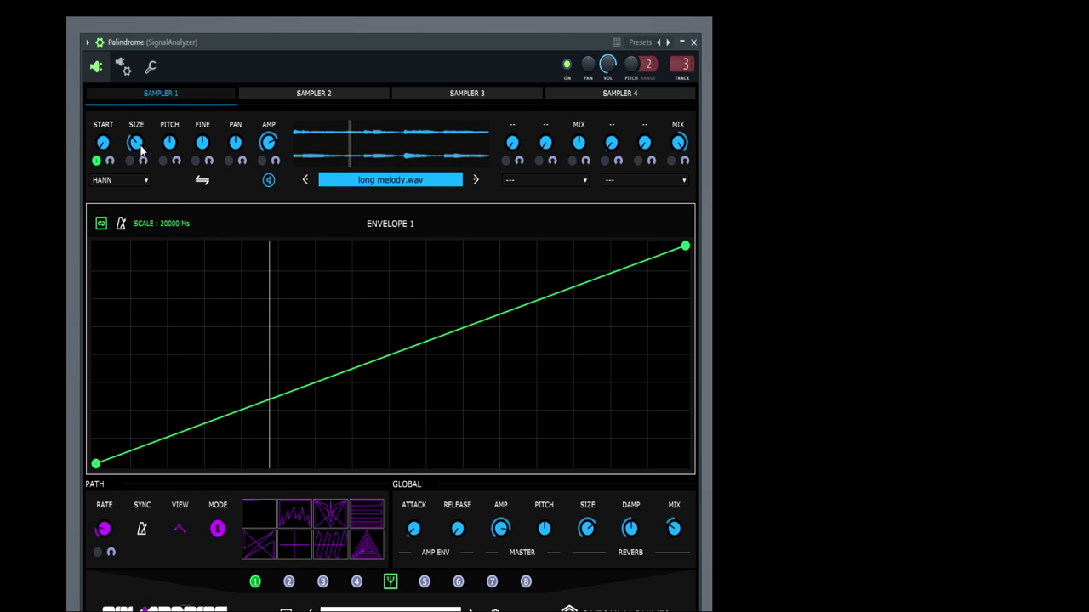
# Raise Sampler 1's grain size to 714 ms and shorten the time scale of envelope 1
pyautogui.moveTo(134, 157); pyautogui.dragTo(153, 50)
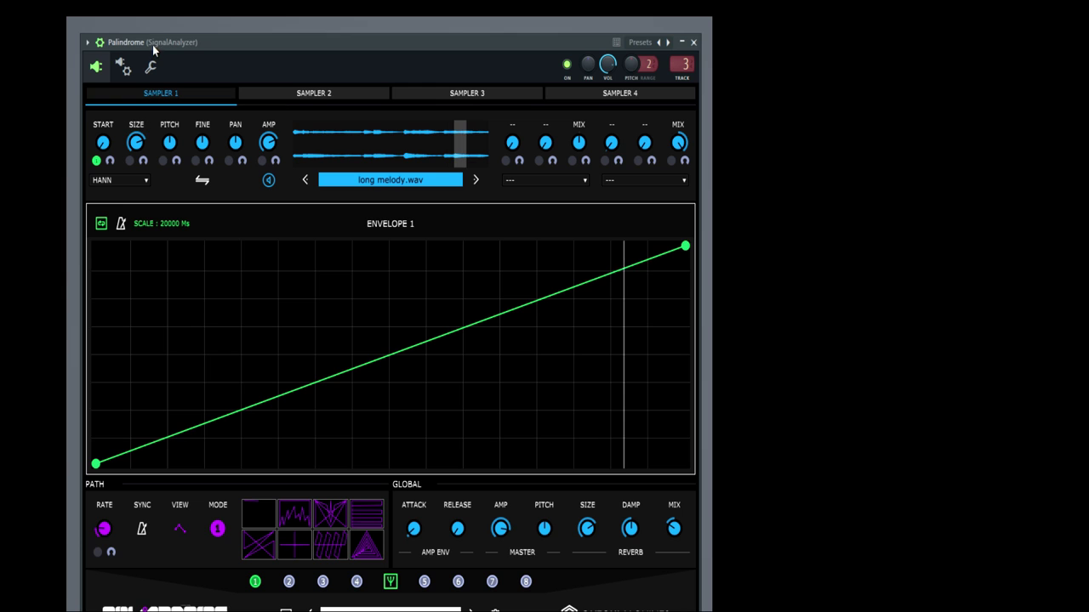
pyautogui.moveTo(143, 126)
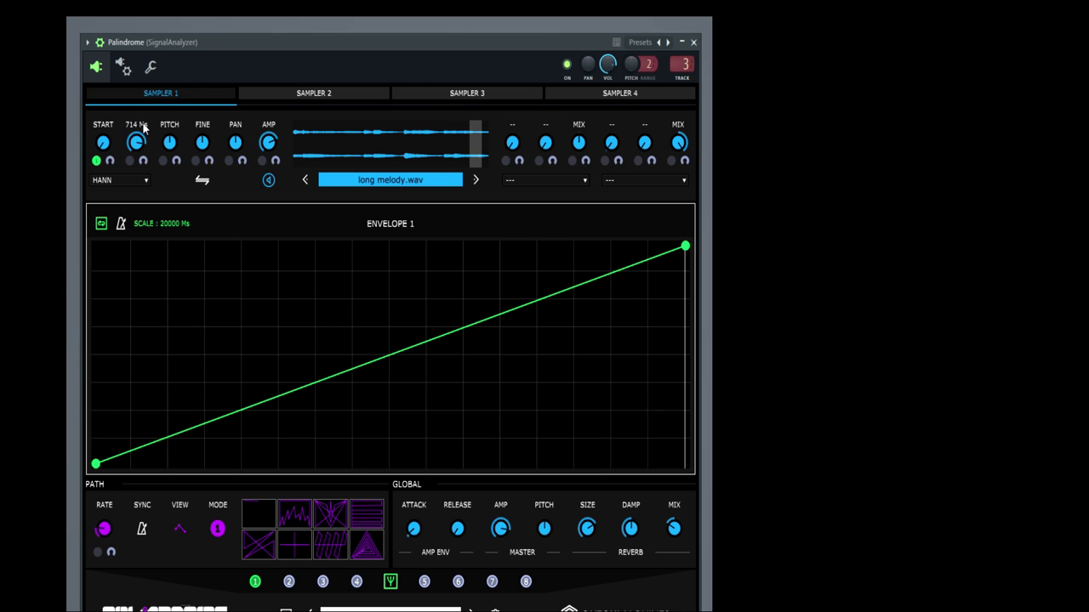
pyautogui.moveTo(168, 224); pyautogui.dragTo(176, 320)
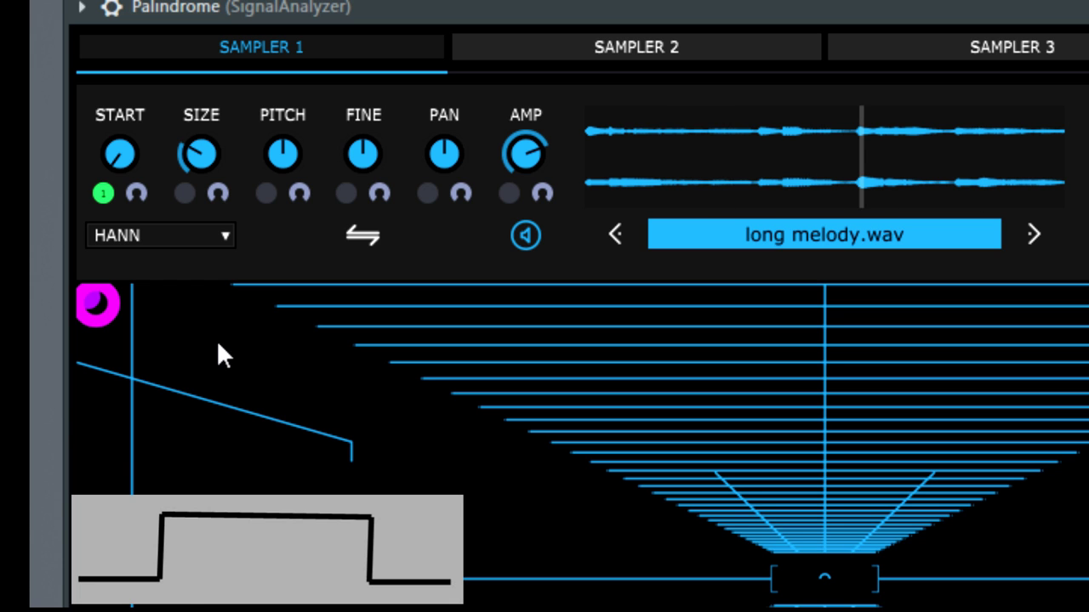
# Try the Rectangular grain window on Sampler 1, shrinking the grain size and enlarging it again
pyautogui.click(233, 239)
pyautogui.click(209, 262)
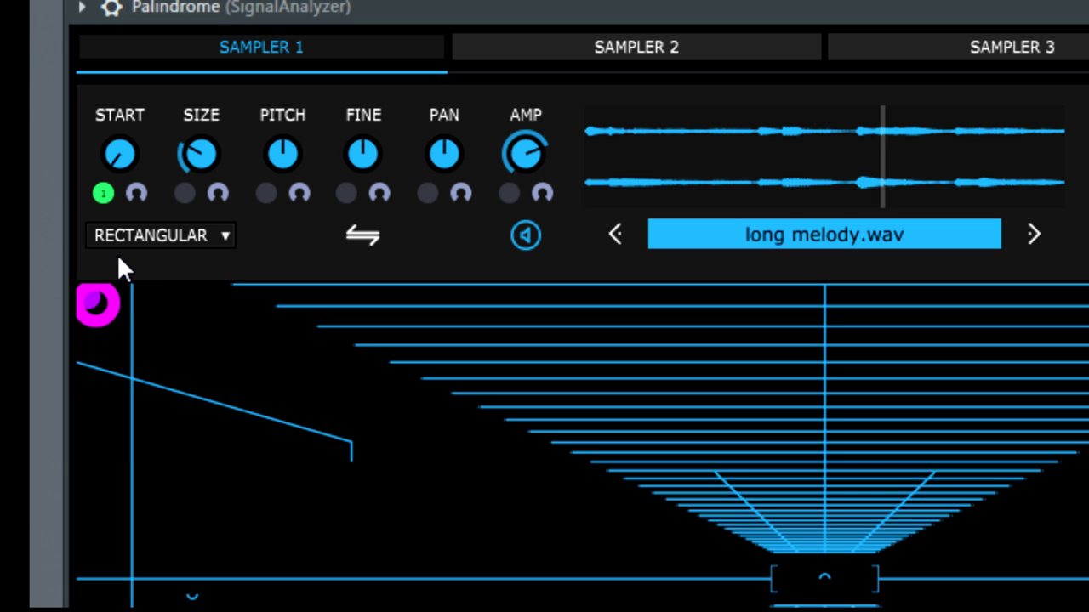
pyautogui.moveTo(201, 150); pyautogui.dragTo(201, 209)
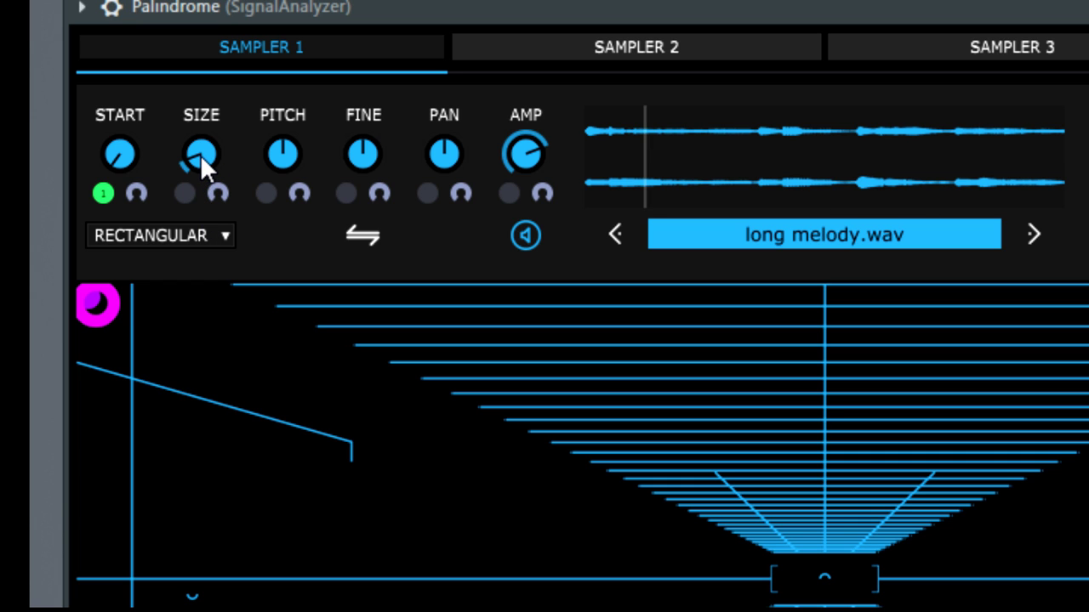
pyautogui.moveTo(200, 154); pyautogui.dragTo(203, 177)
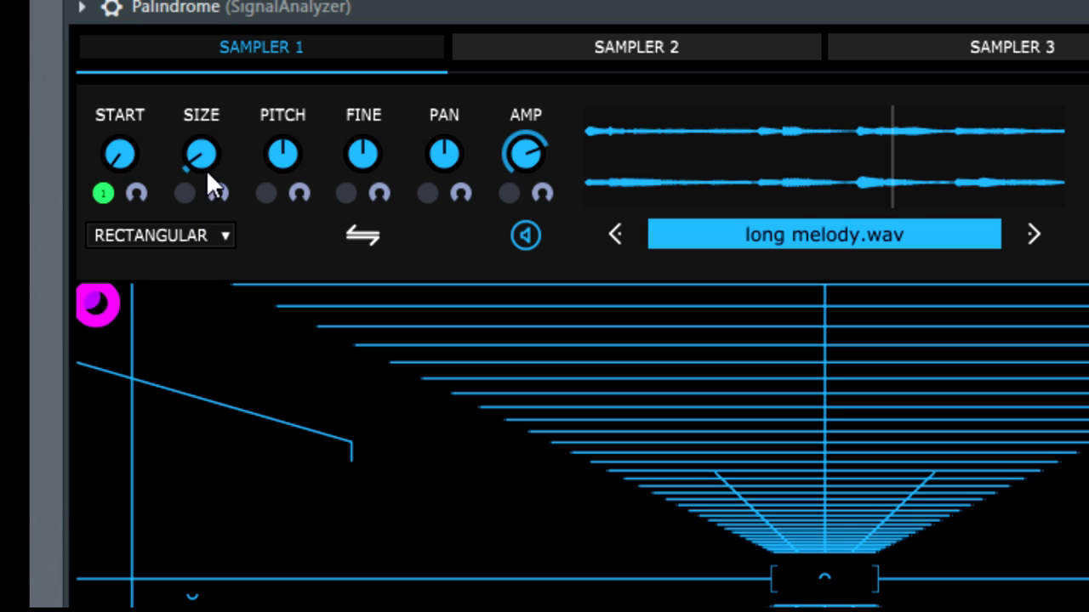
pyautogui.click(202, 159)
pyautogui.moveTo(202, 159); pyautogui.dragTo(188, 58)
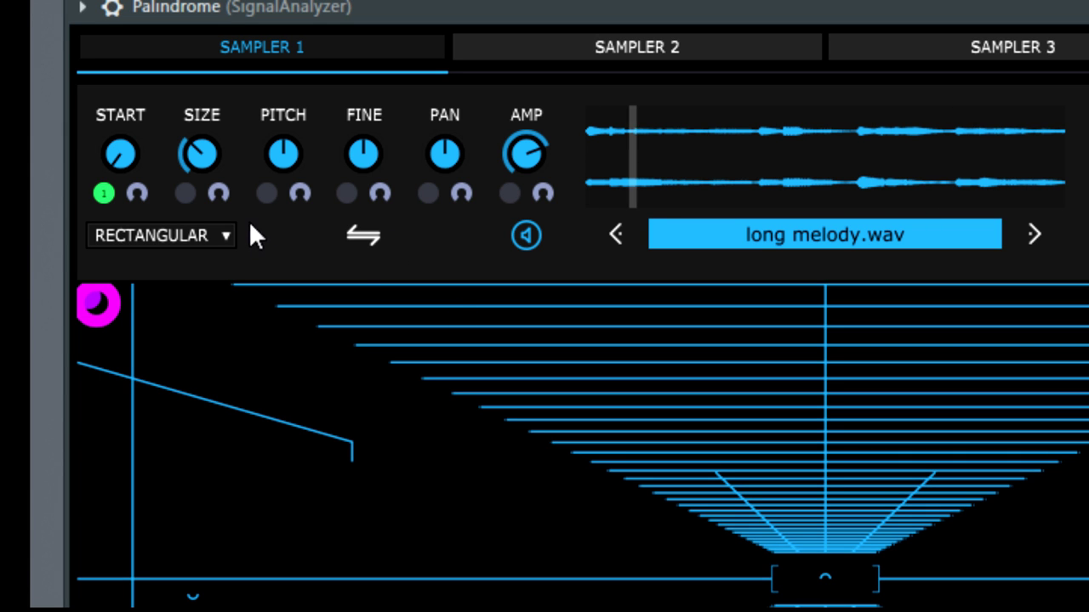
# Try the Triangular grain window on Sampler 1 with a very small grain size, and enlarge the grains again
pyautogui.click(226, 239)
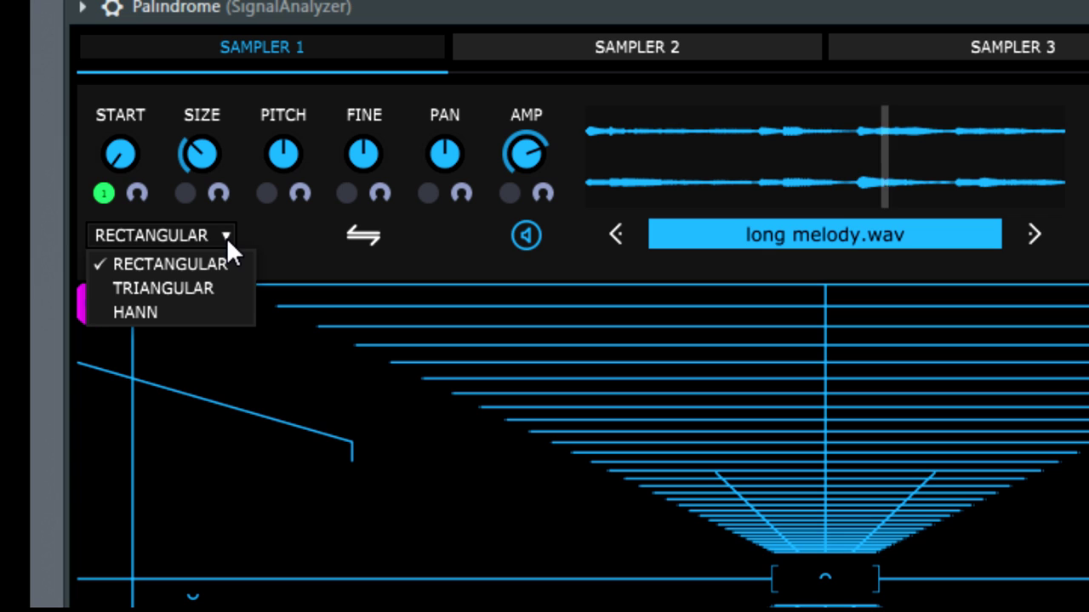
pyautogui.click(199, 289)
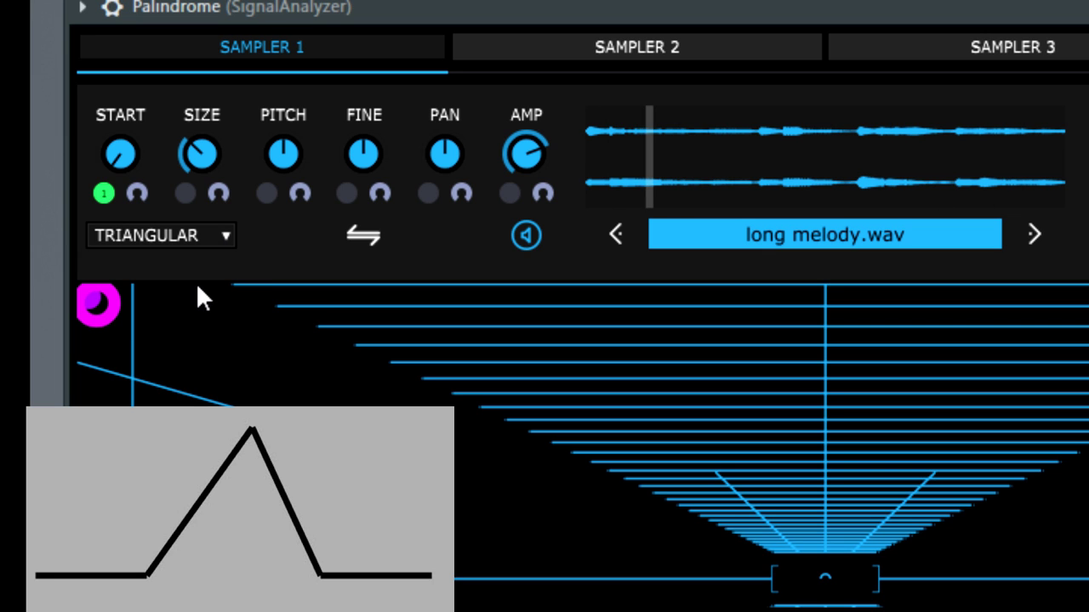
pyautogui.moveTo(204, 145); pyautogui.dragTo(196, 223)
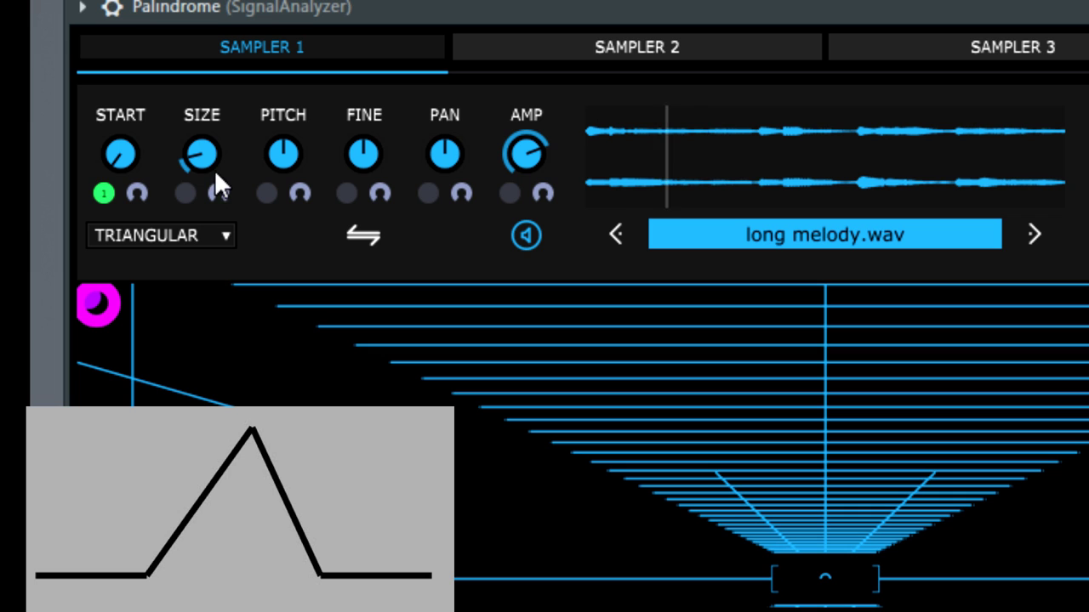
pyautogui.moveTo(205, 158); pyautogui.dragTo(197, 89)
# Switch Sampler 1's grain window to Hann and reduce the grain size to very short grains
pyautogui.click(228, 235)
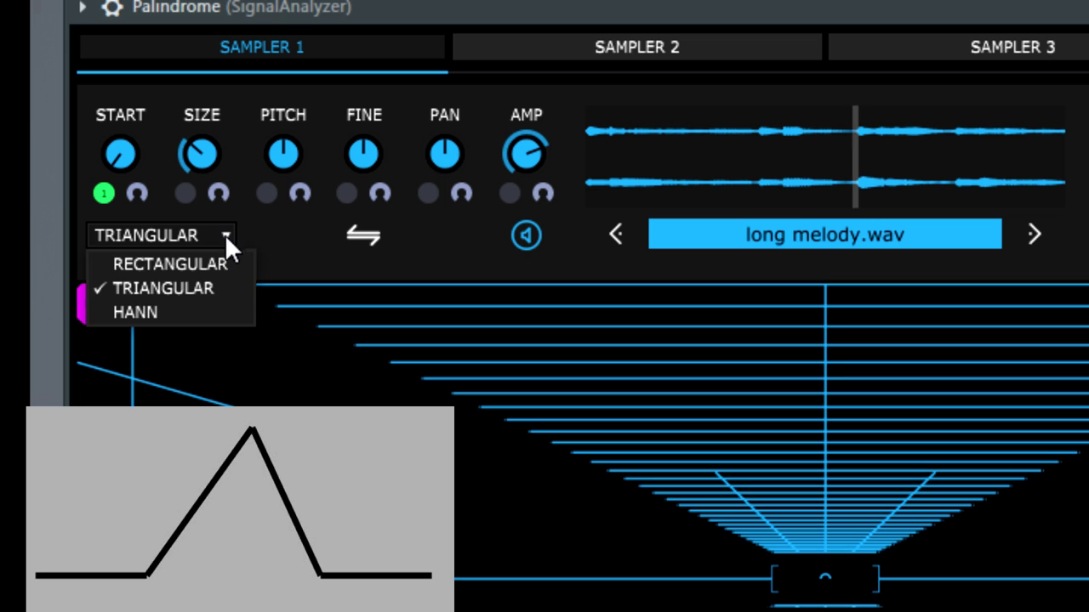
pyautogui.click(165, 308)
pyautogui.moveTo(205, 149); pyautogui.dragTo(197, 225)
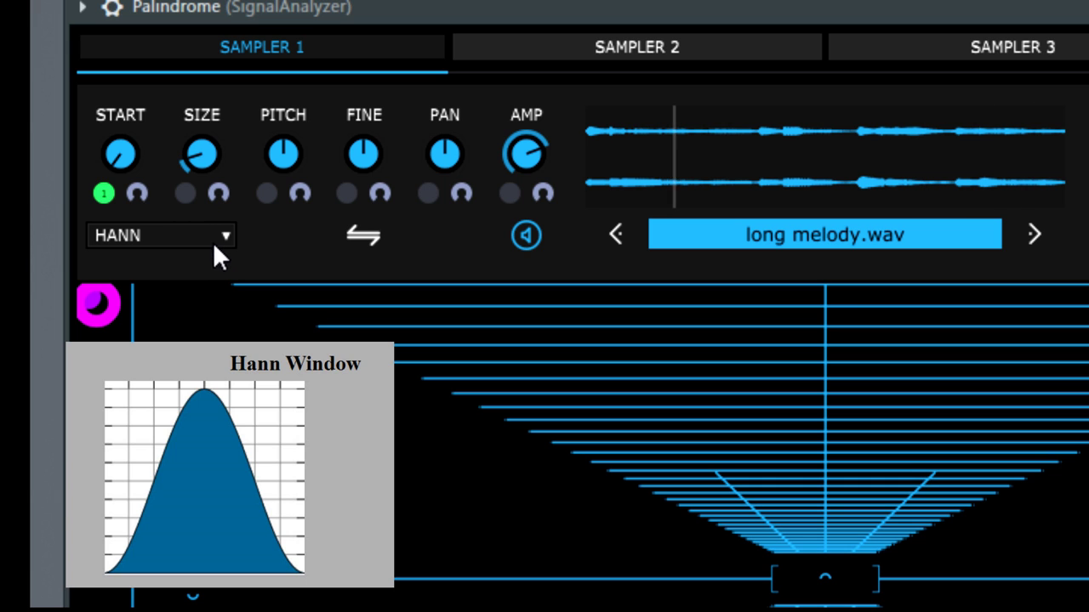
# Set Sampler 1's grain window back to Triangular, keeping the short grains
pyautogui.click(222, 234)
pyautogui.click(195, 283)
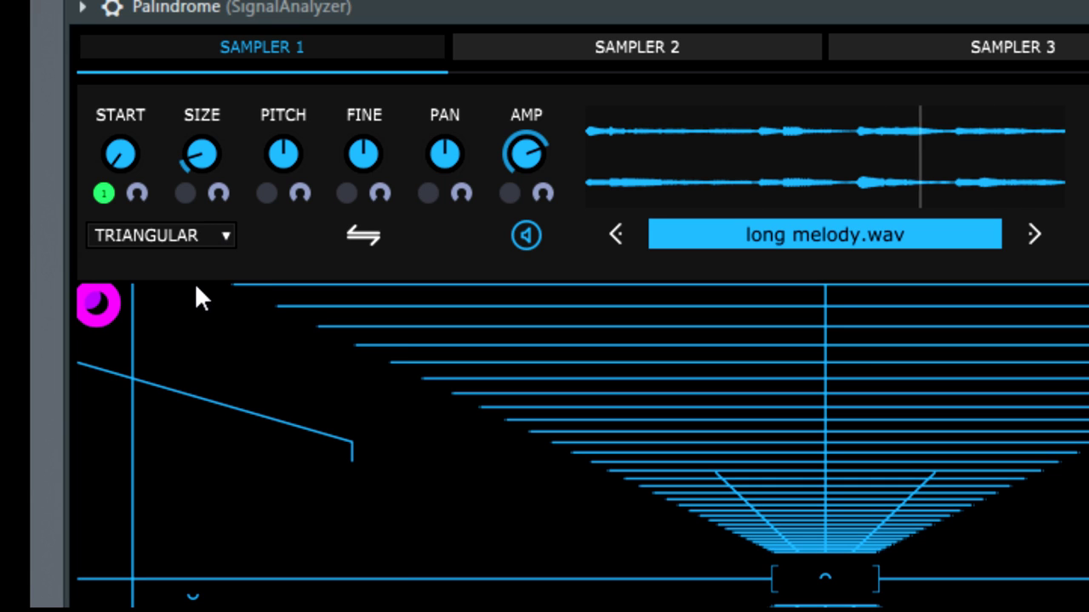
# Try the Rectangular grain window on Sampler 1 with short grains and switch back to Triangular for comparison
pyautogui.click(225, 235)
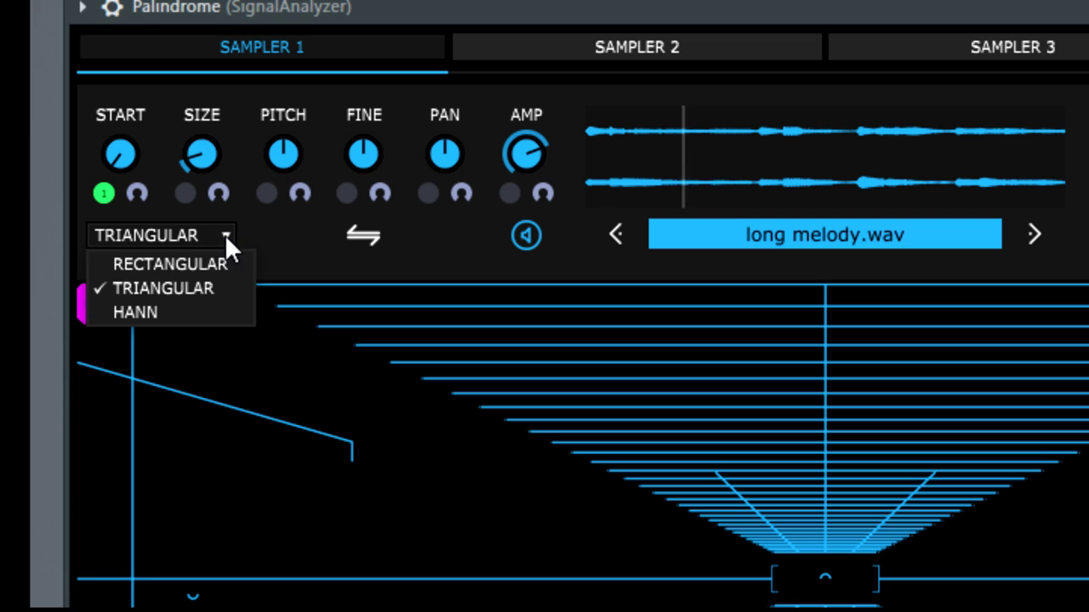
pyautogui.click(181, 262)
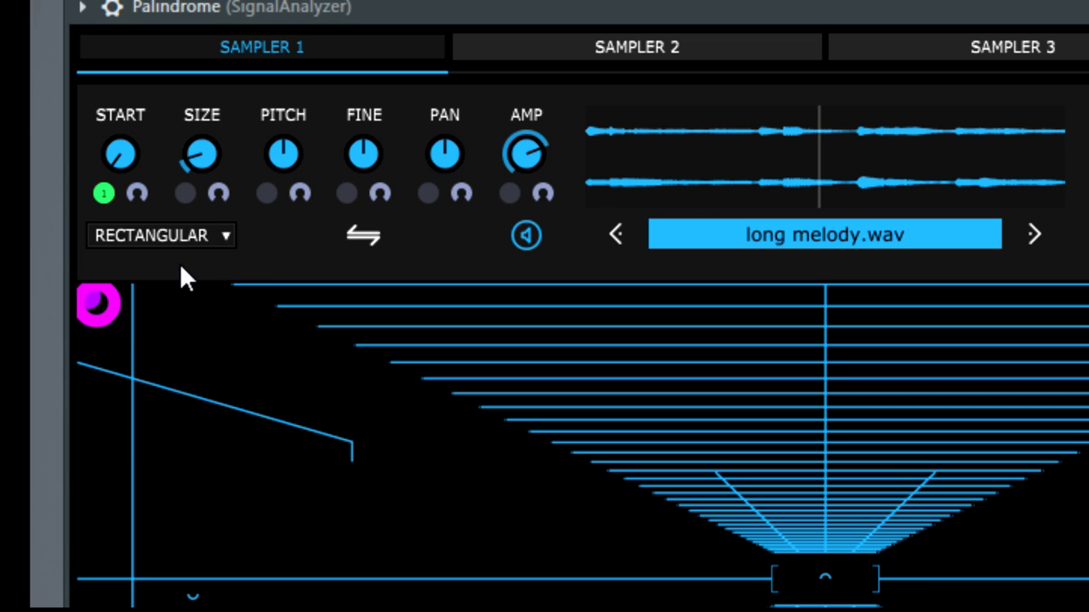
pyautogui.click(228, 236)
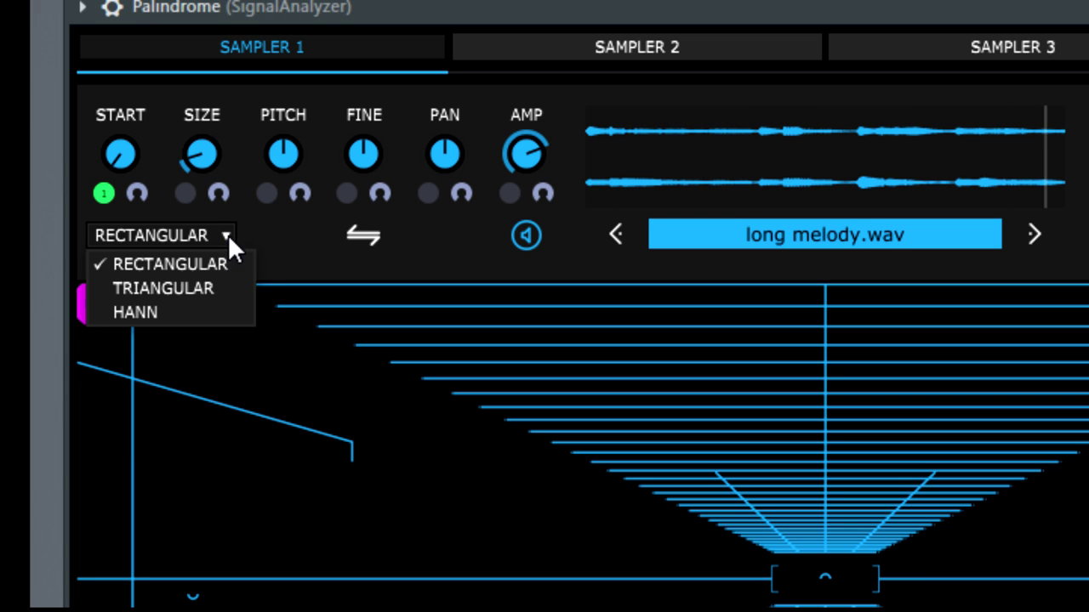
pyautogui.click(203, 288)
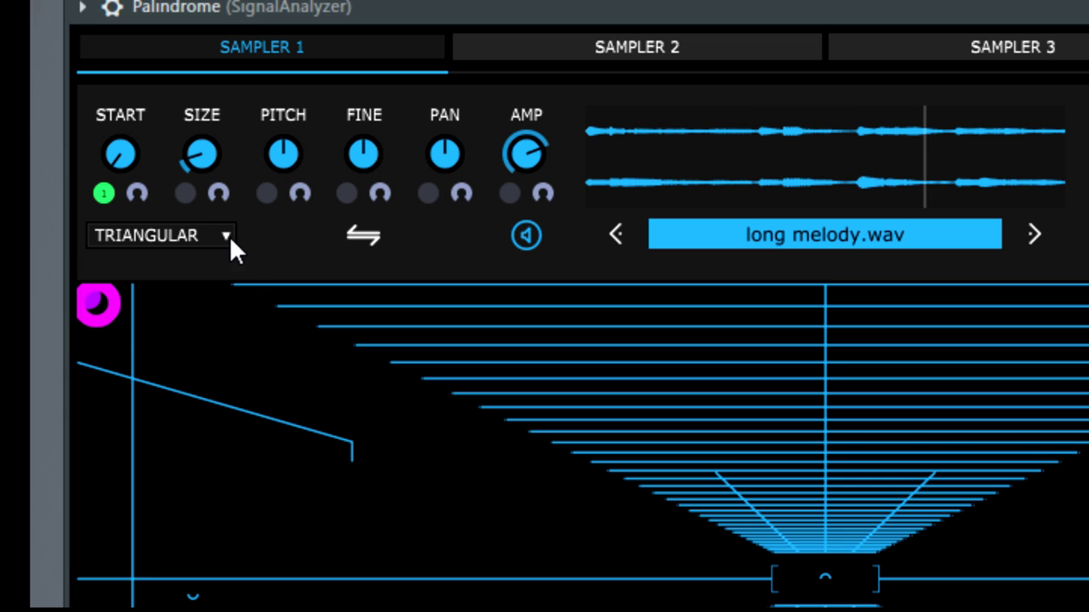
# Set Sampler 1's grain window to Hann and enlarge the grain size
pyautogui.click(229, 236)
pyautogui.click(160, 313)
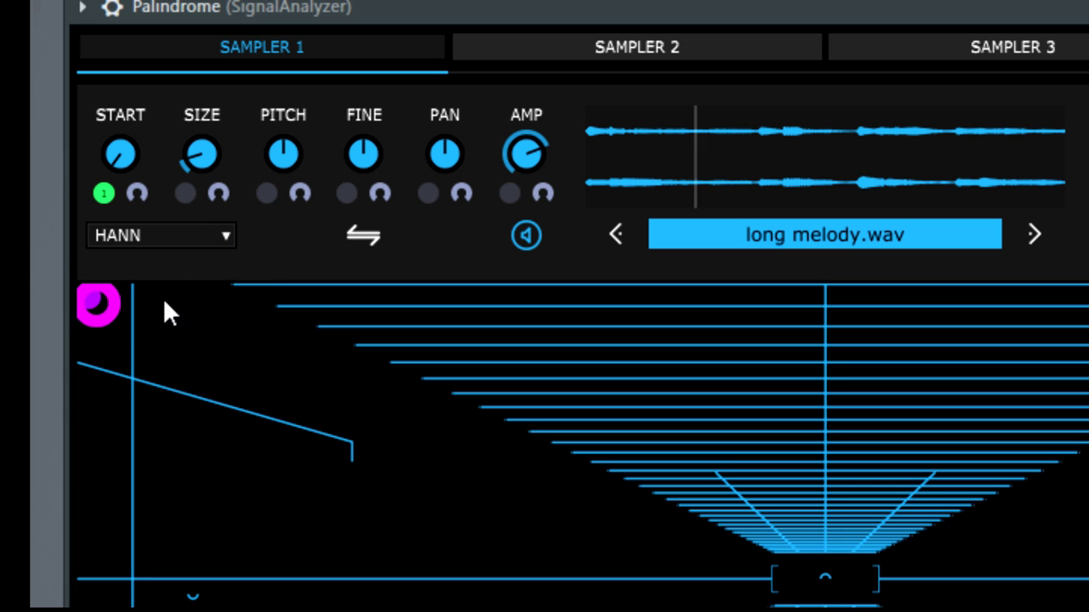
pyautogui.moveTo(207, 161); pyautogui.dragTo(207, 75)
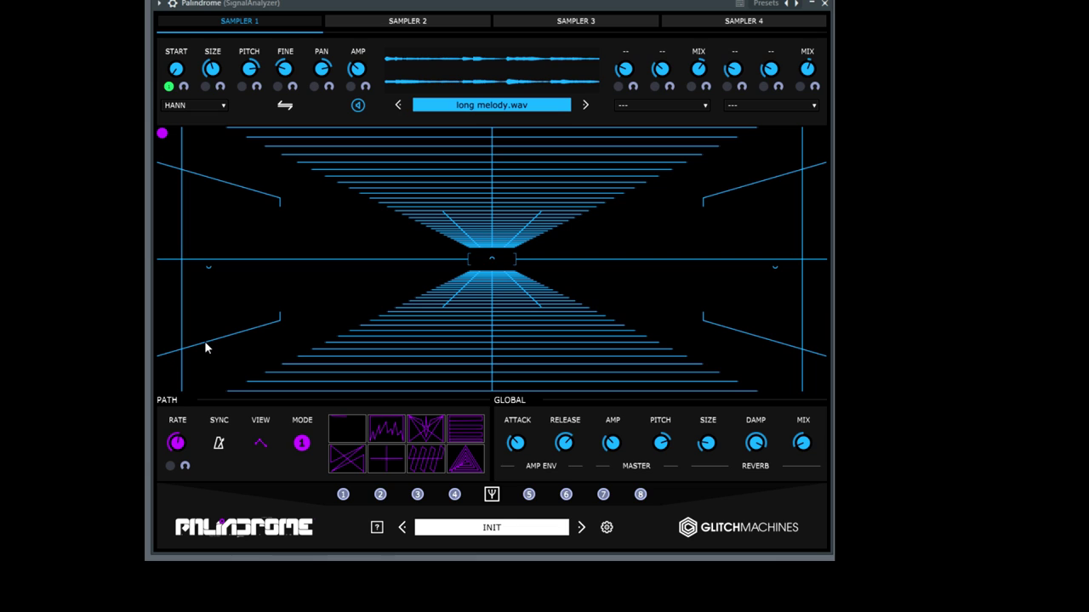
# Reset Sampler 1's pitch, fine, pan, amp and effect knobs, plus the master and reverb knobs, to their default values
pyautogui.doubleClick(249, 70)
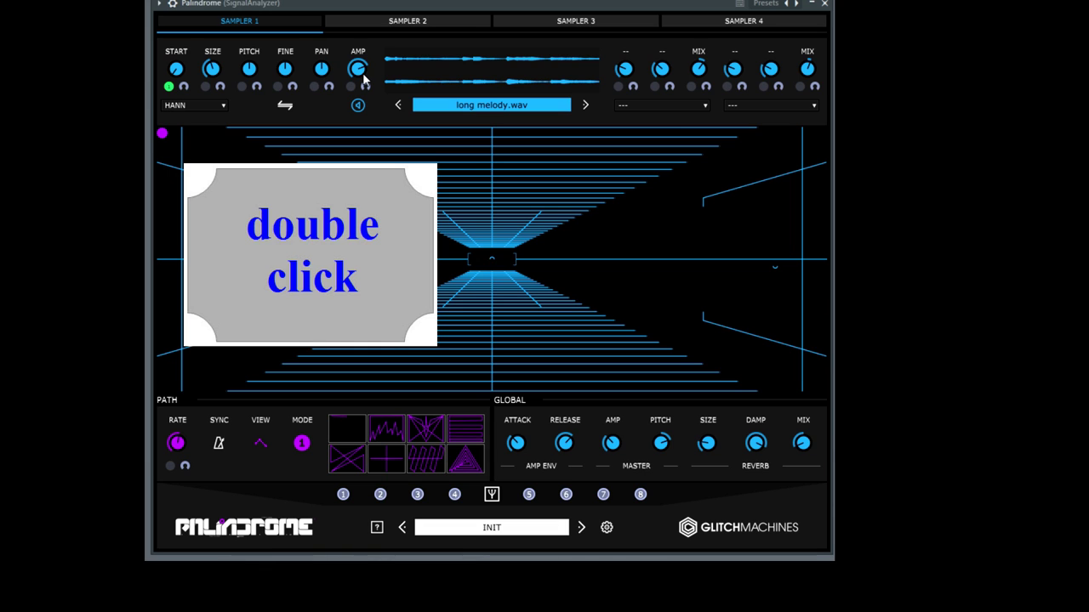
pyautogui.keyDown('alt'); pyautogui.click(626, 75); pyautogui.keyUp('alt')
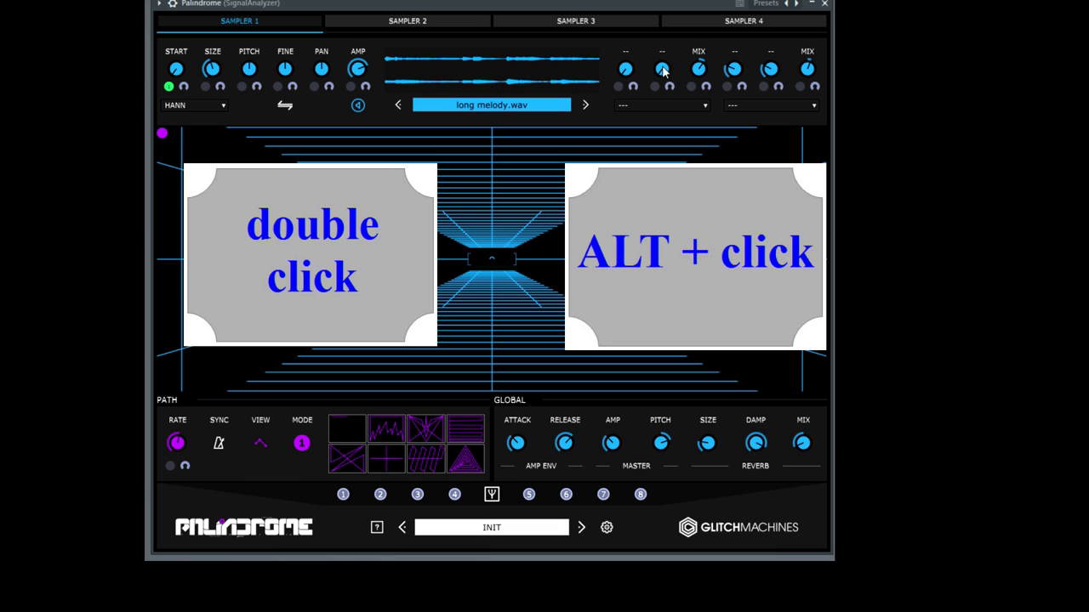
pyautogui.doubleClick(733, 72)
pyautogui.doubleClick(806, 76)
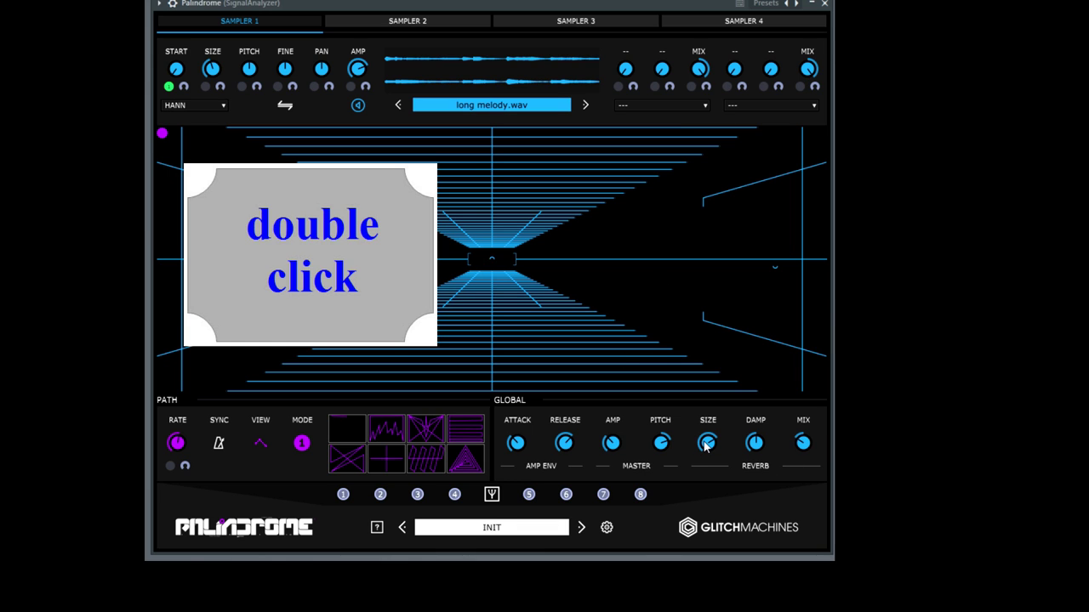
pyautogui.doubleClick(664, 446)
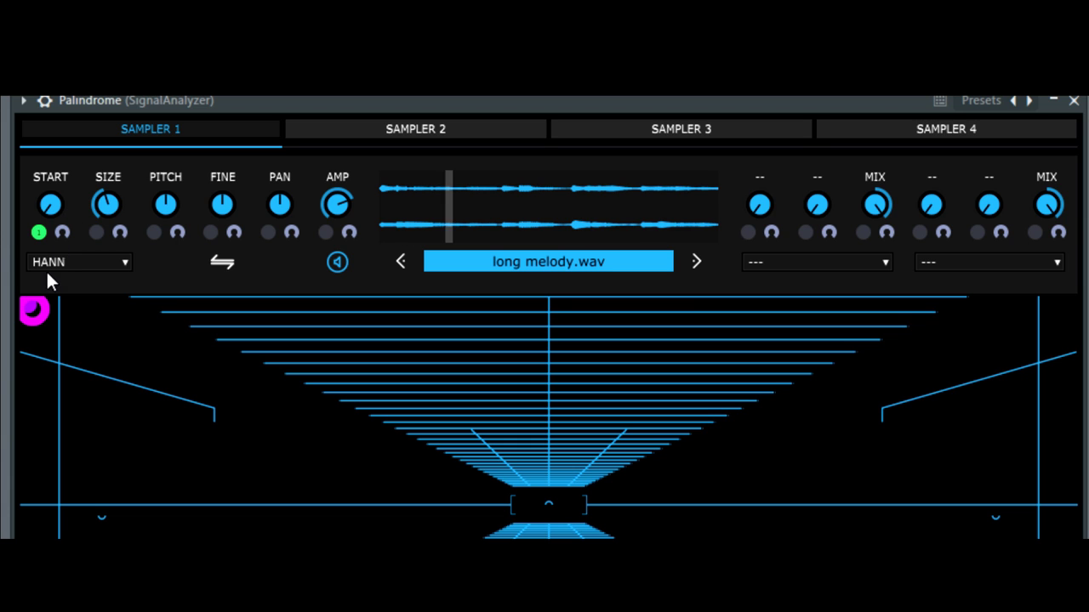
# Move the path point to Sampler 2's corner, show Sampler 2's settings, and return the point to Sampler 1's corner
pyautogui.moveTo(34, 313)
pyautogui.mouseDown()
pyautogui.moveTo(717, 337)
pyautogui.moveTo(1065, 308)
pyautogui.mouseUp()
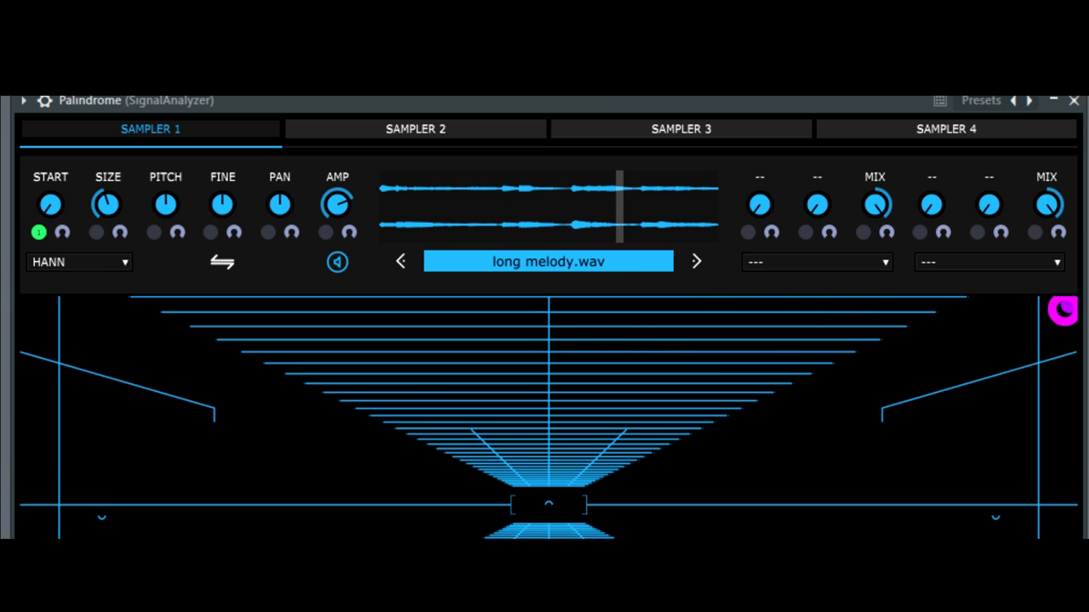
pyautogui.click(448, 128)
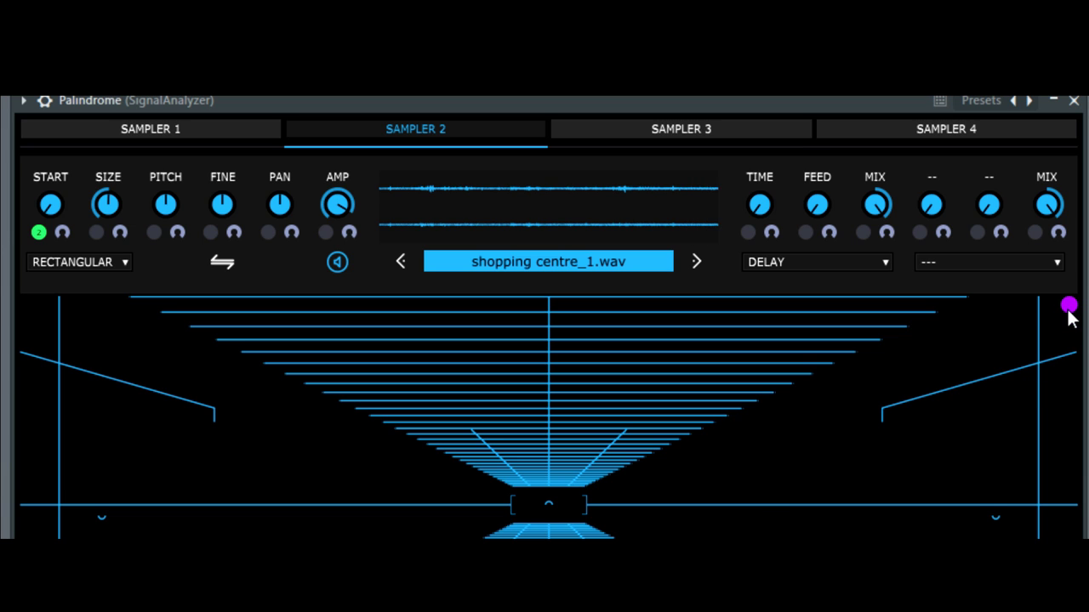
pyautogui.moveTo(1067, 316)
pyautogui.mouseDown()
pyautogui.moveTo(960, 331)
pyautogui.moveTo(284, 327)
pyautogui.moveTo(9, 312)
pyautogui.mouseUp()
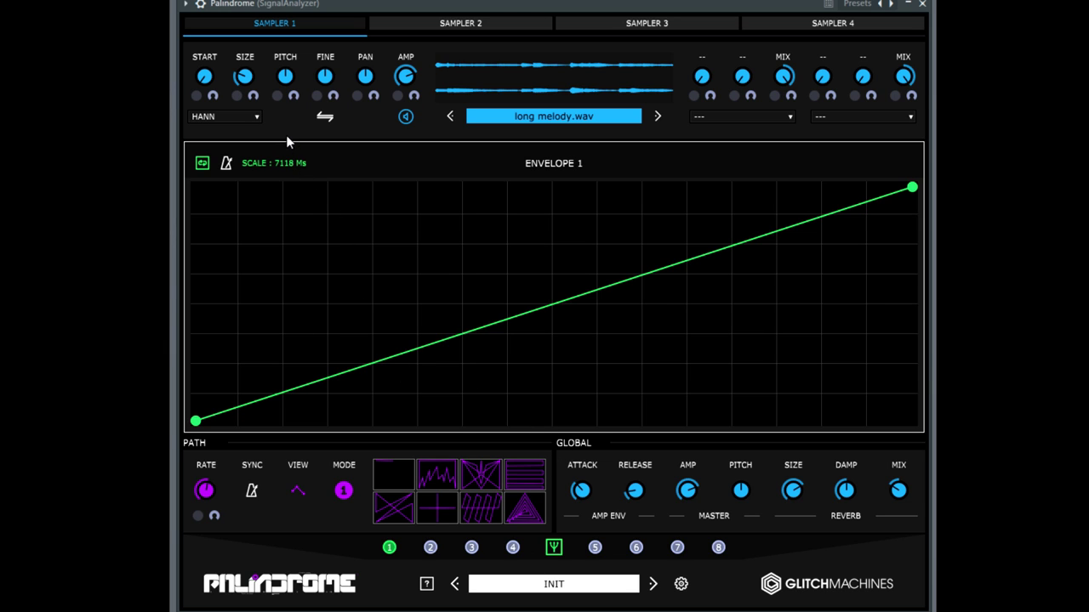
# Set Envelope 1's scale to 9001 Ms and assign Envelope 2 to Sampler 2's start parameter
pyautogui.moveTo(287, 129); pyautogui.dragTo(291, 119)
pyautogui.moveTo(274, 163); pyautogui.dragTo(295, 165)
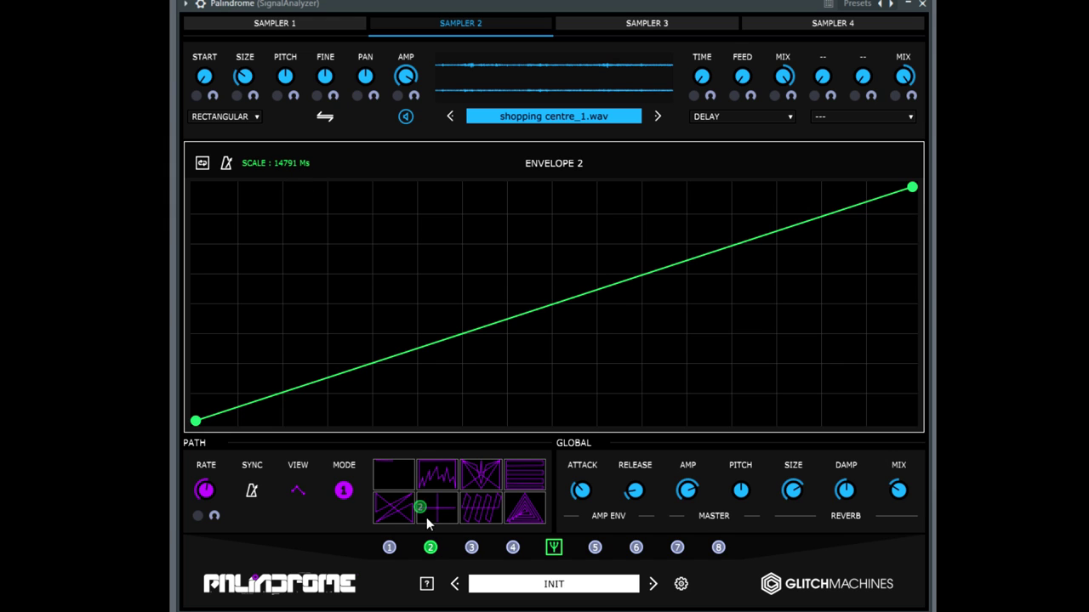
pyautogui.click(198, 95)
# Add a second path point in Sampler 2's corner, raise the path rate, and compare the playback of Samplers 1 and 2
pyautogui.click(554, 547)
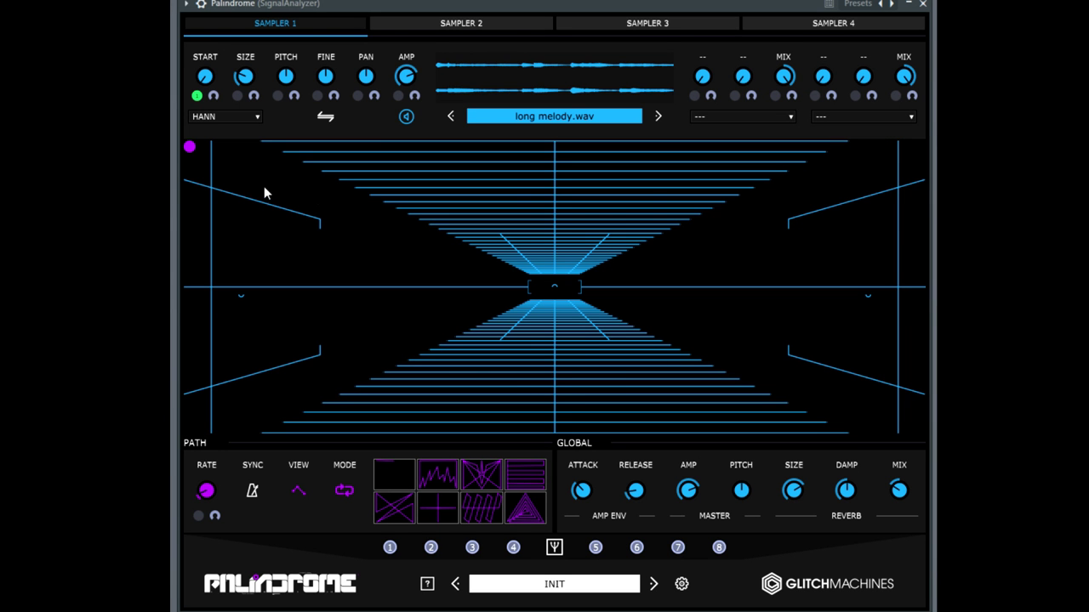
pyautogui.click(917, 147)
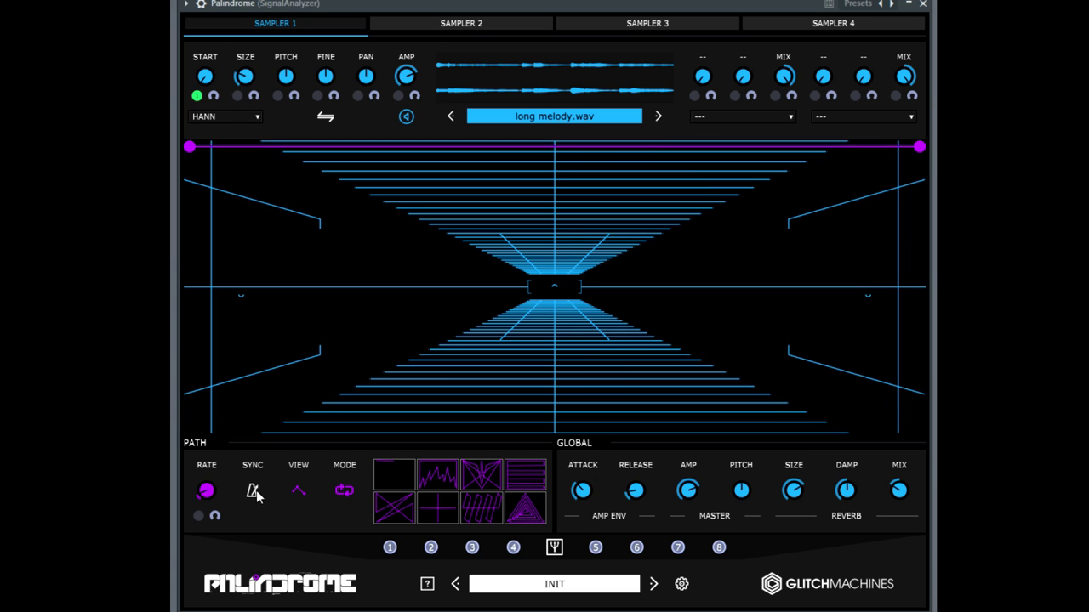
pyautogui.moveTo(202, 492); pyautogui.dragTo(209, 431)
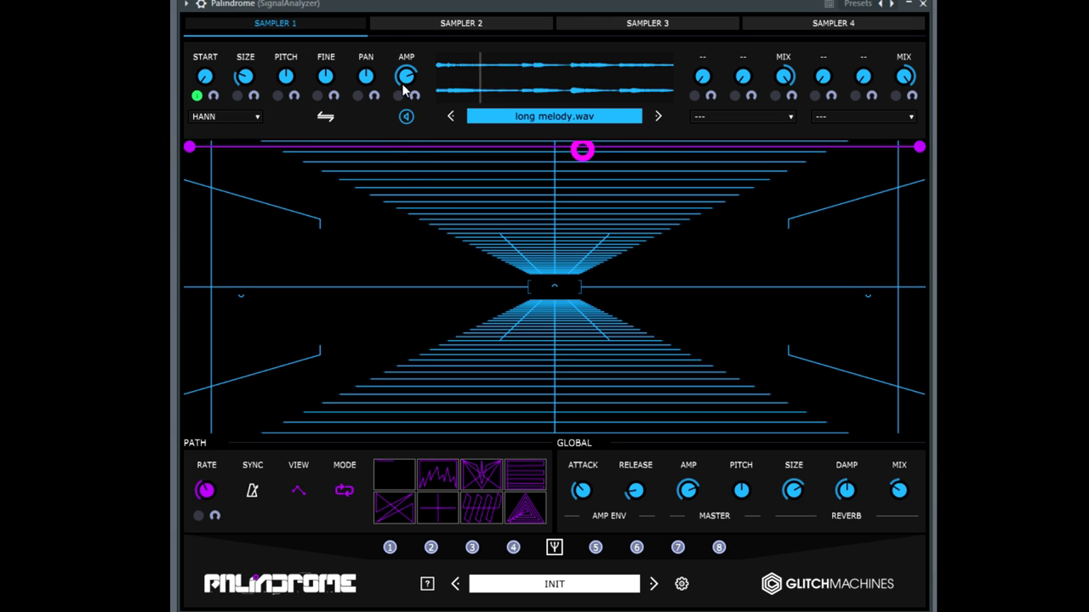
pyautogui.click(421, 24)
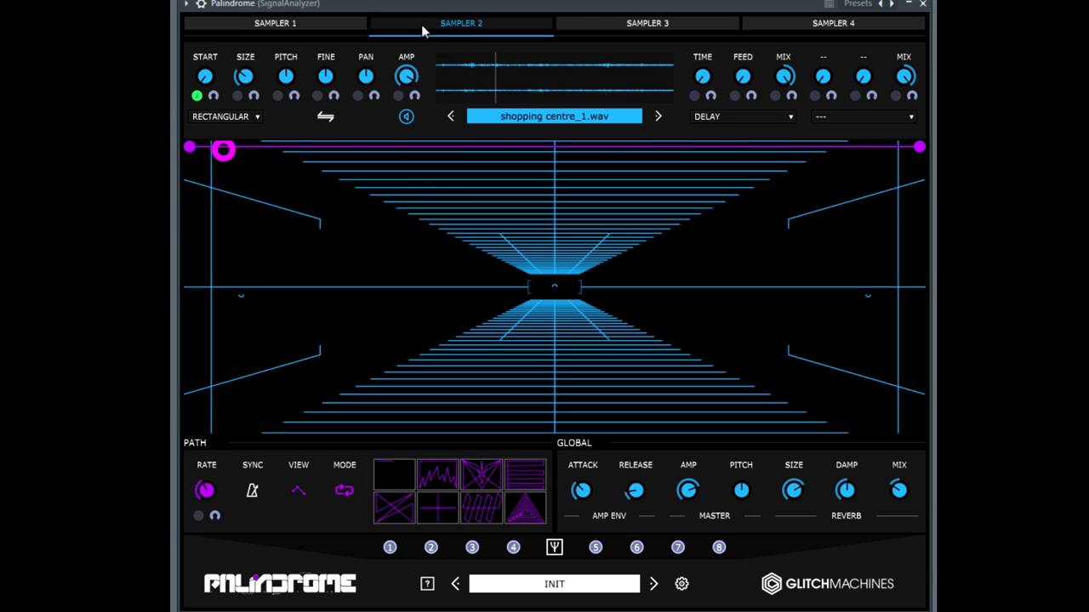
pyautogui.click(339, 23)
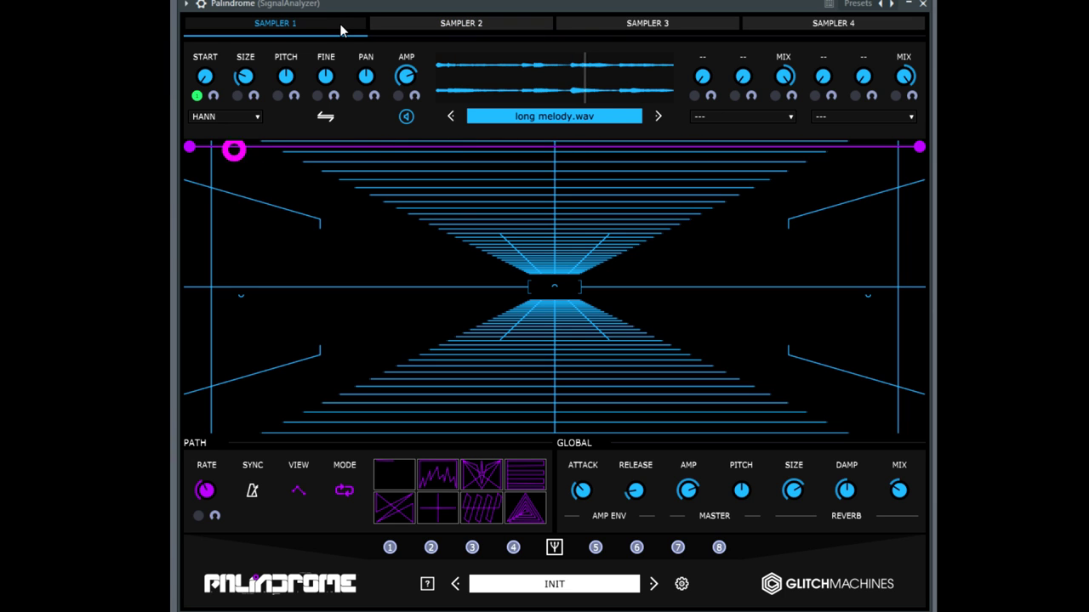
# Raise the path rate to 15.364 Hz, compare Samplers 1 and 2, and lower the rate to a slow setting
pyautogui.moveTo(205, 490); pyautogui.dragTo(221, 423)
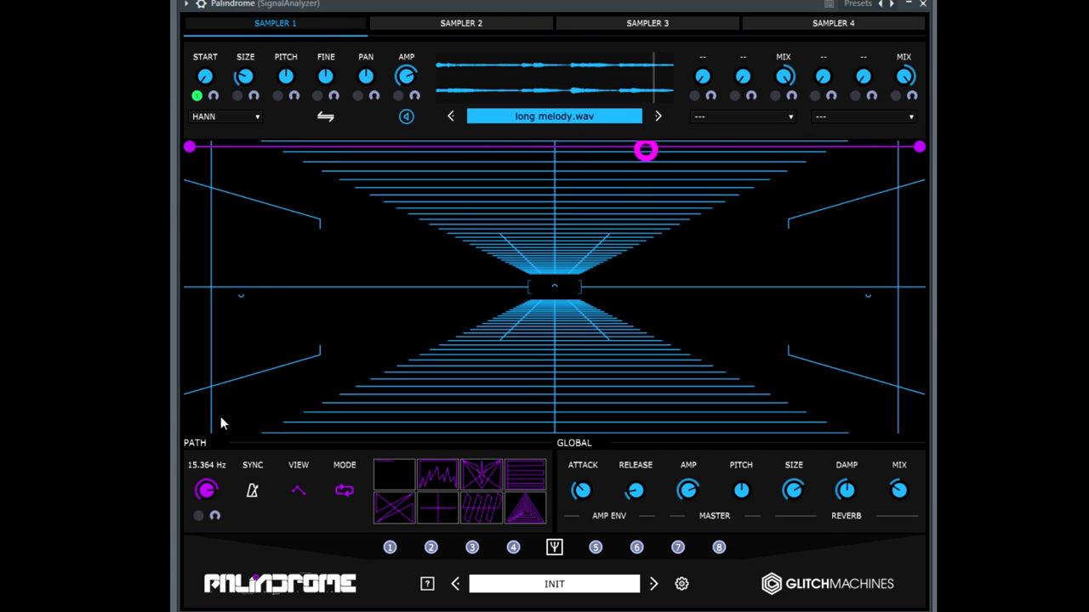
pyautogui.click(452, 24)
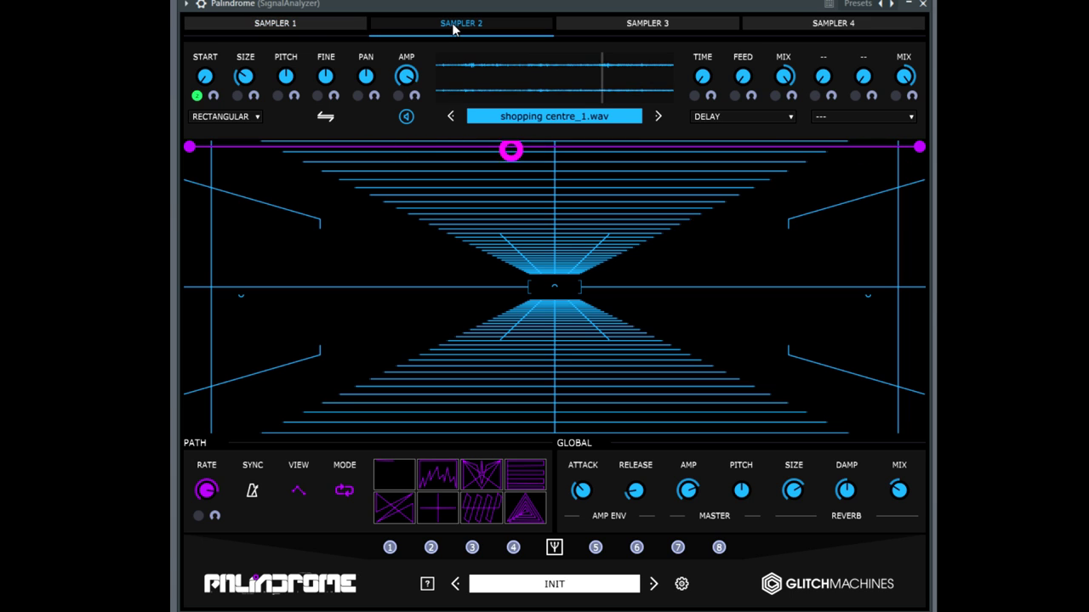
pyautogui.click(335, 25)
pyautogui.moveTo(207, 490); pyautogui.dragTo(194, 604)
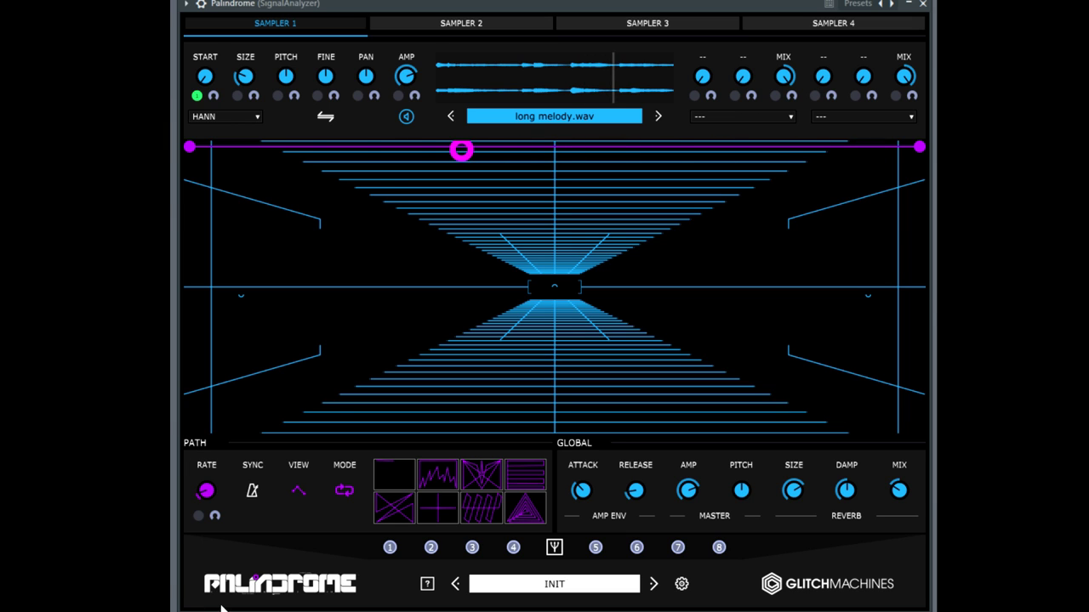
pyautogui.click(435, 26)
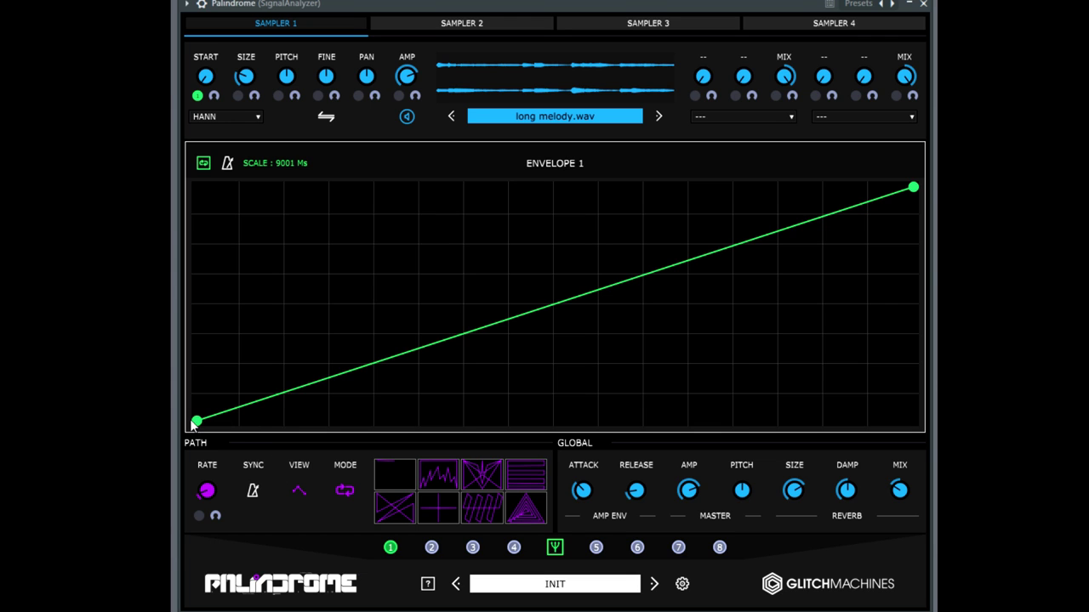
# Flatten Envelope 1 by raising its start point and lowering its end point to just above it, and return to the path view
pyautogui.moveTo(197, 420); pyautogui.dragTo(195, 341)
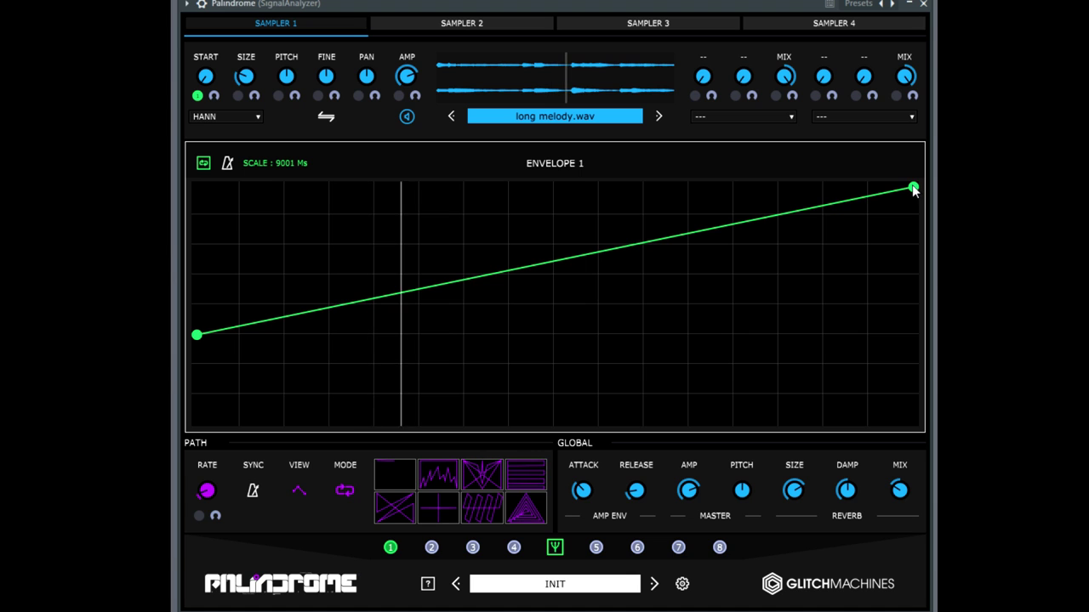
pyautogui.moveTo(913, 188); pyautogui.dragTo(931, 278)
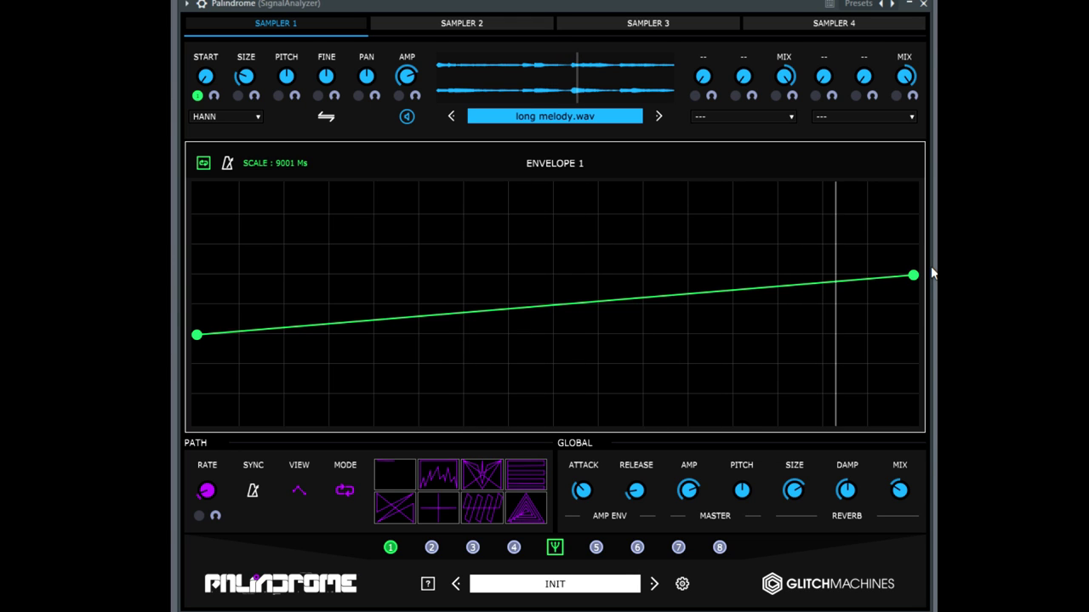
pyautogui.moveTo(912, 276); pyautogui.dragTo(914, 286)
pyautogui.moveTo(922, 310); pyautogui.dragTo(926, 310)
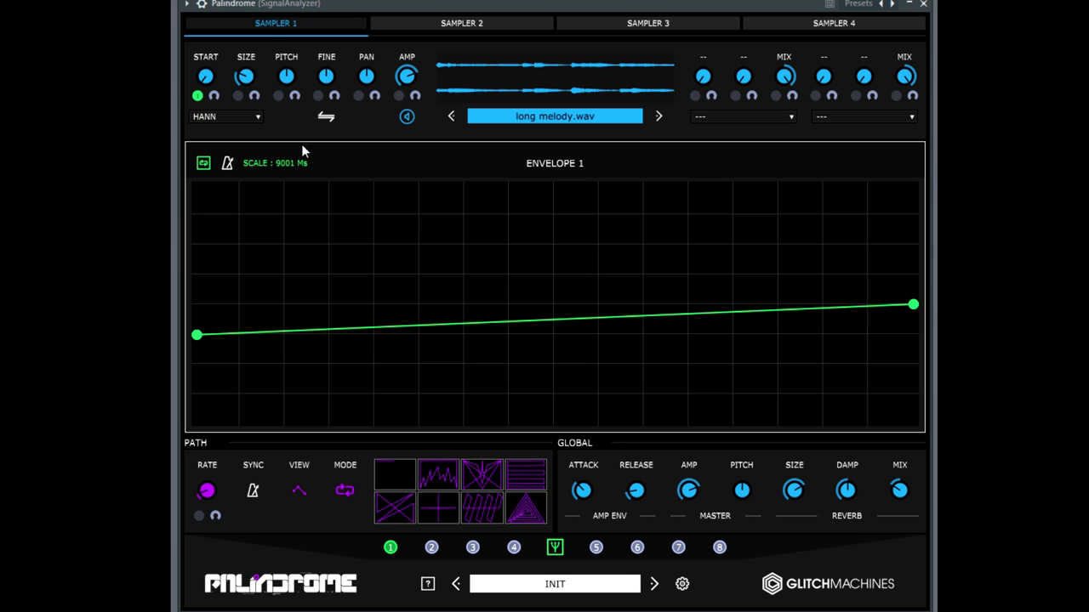
pyautogui.click(553, 548)
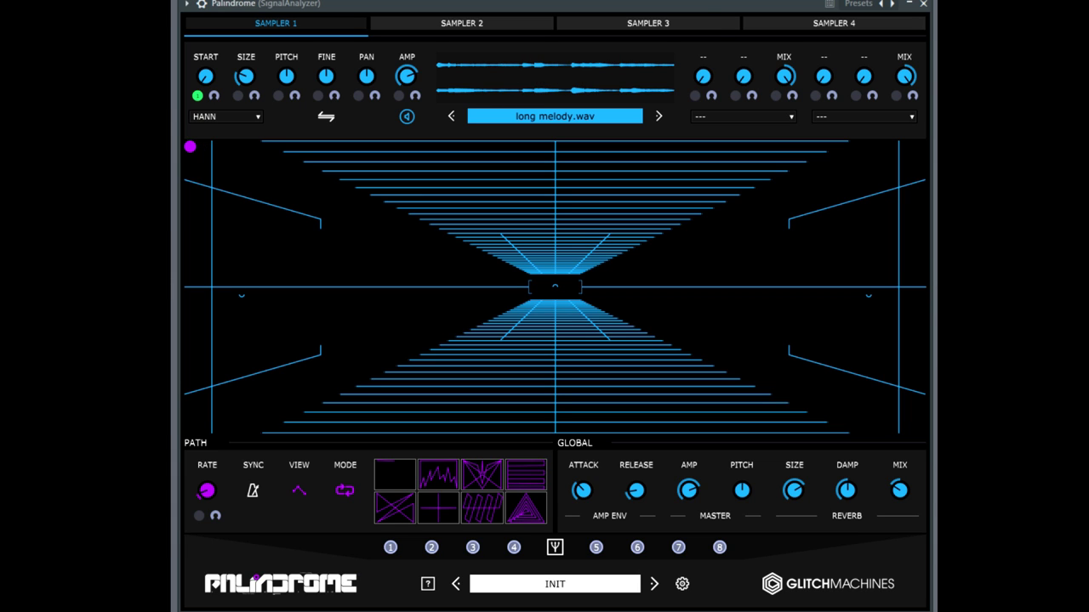
# Open long melody in Edison, trim it to the selection from 3:217 to 5:116, and close the editor
pyautogui.hotkey('ctrl', 'e')
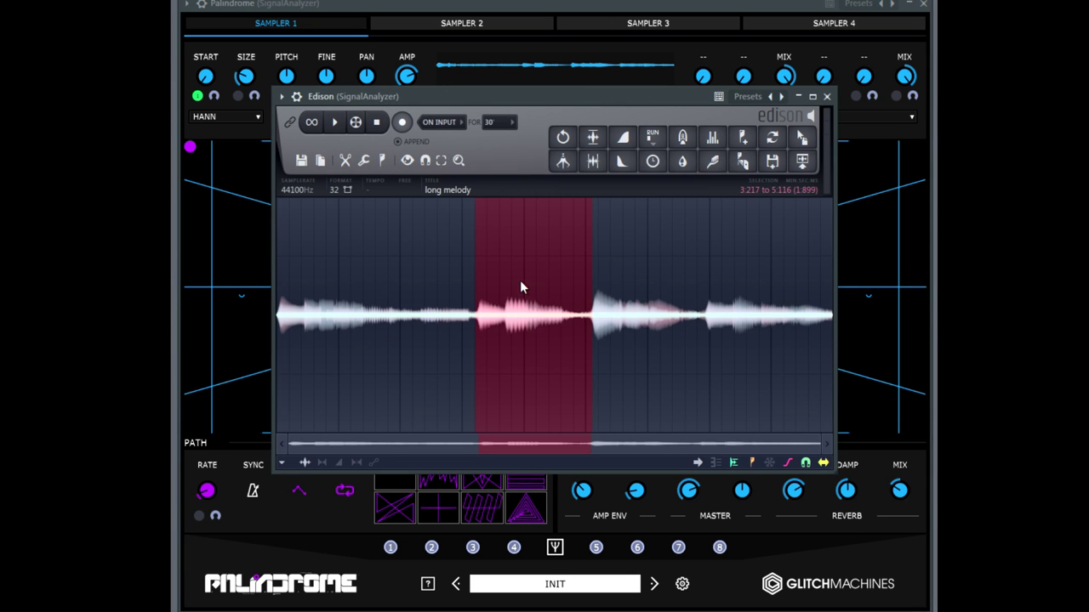
pyautogui.click(346, 161)
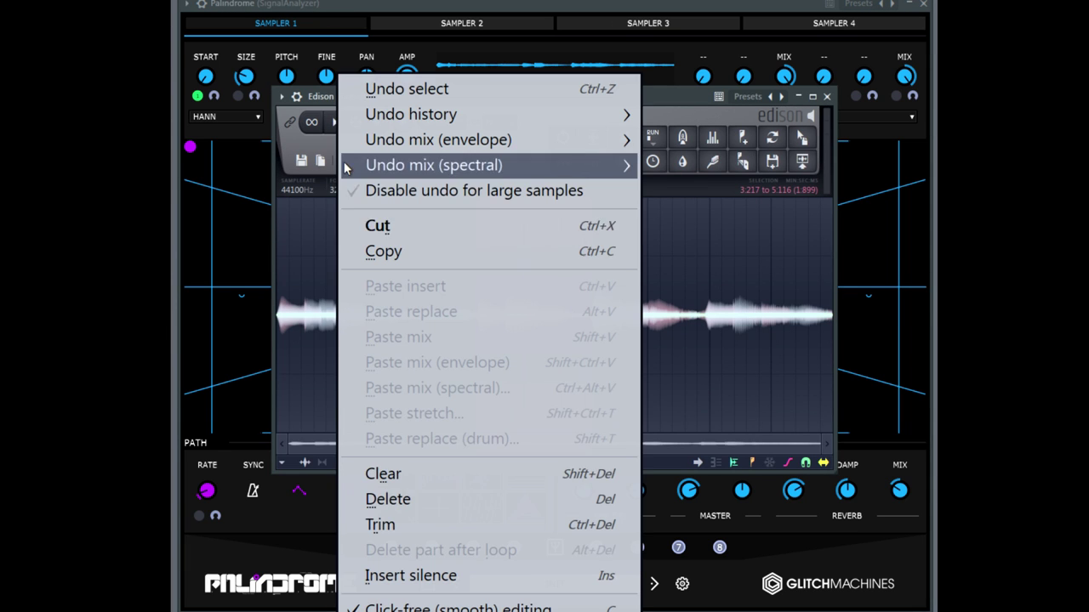
pyautogui.click(386, 520)
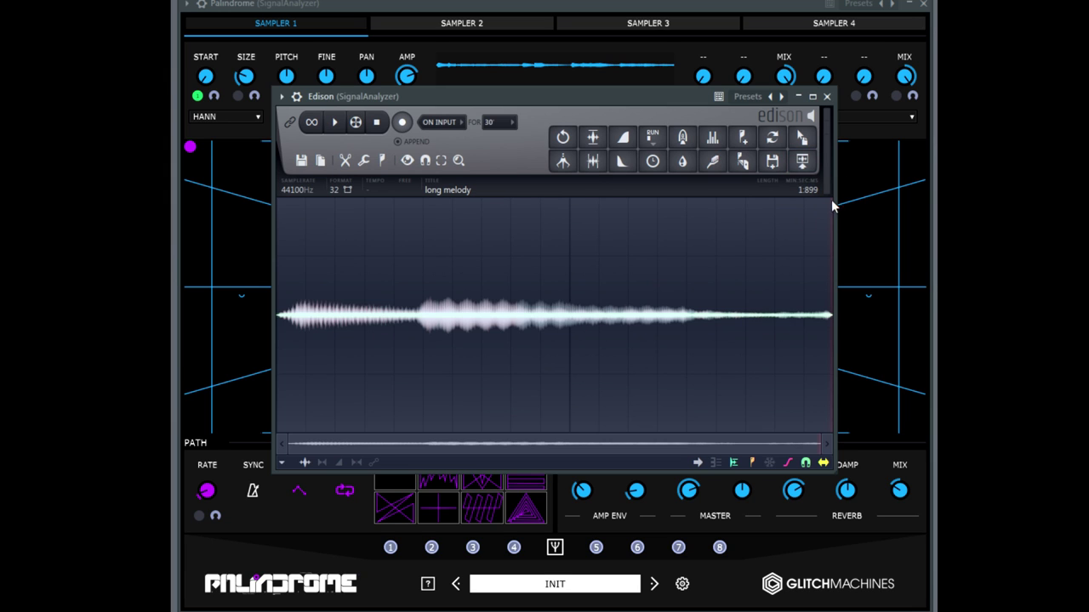
pyautogui.click(825, 97)
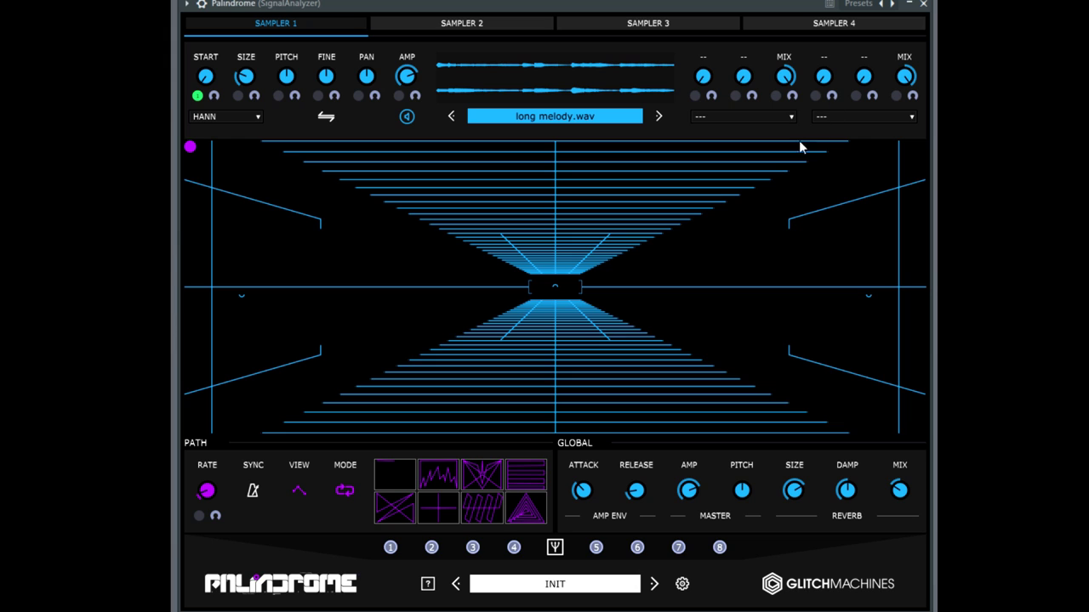
# Adjust Envelope 1's time scale up and down, and audition Sampler 1's playback from the path view
pyautogui.click(554, 547)
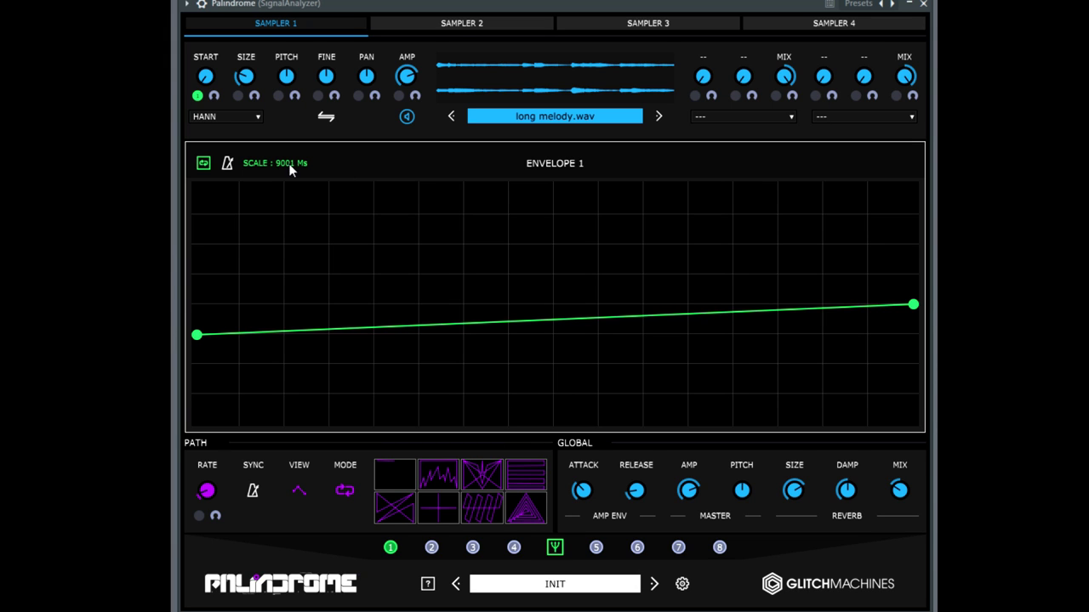
pyautogui.scroll(4, 284, 281)
pyautogui.scroll(-5, 288, 242)
pyautogui.scroll(-1, 291, 237)
pyautogui.click(554, 548)
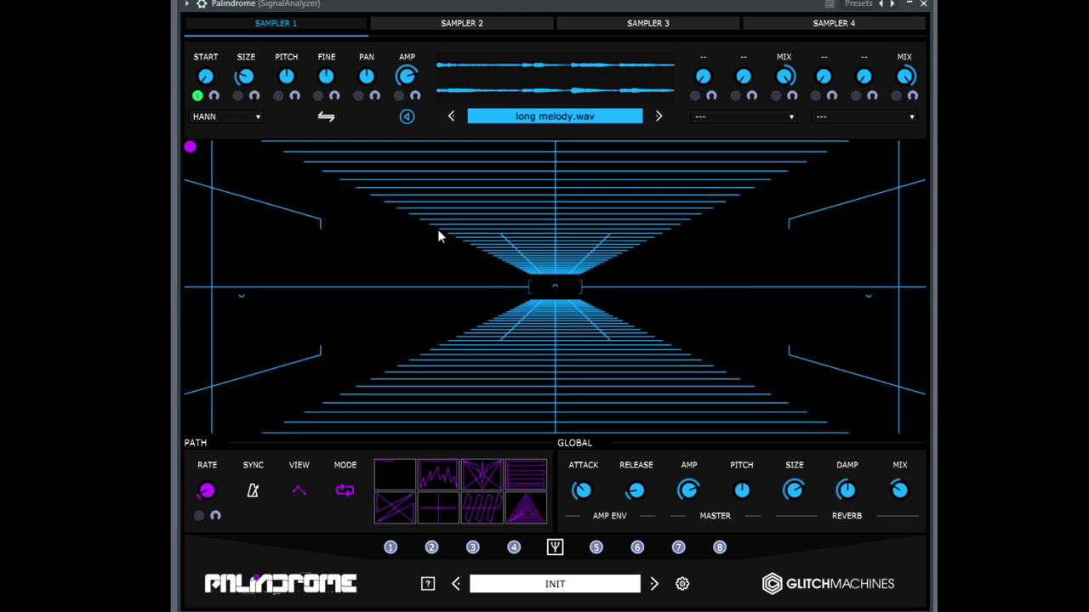
pyautogui.press('space')
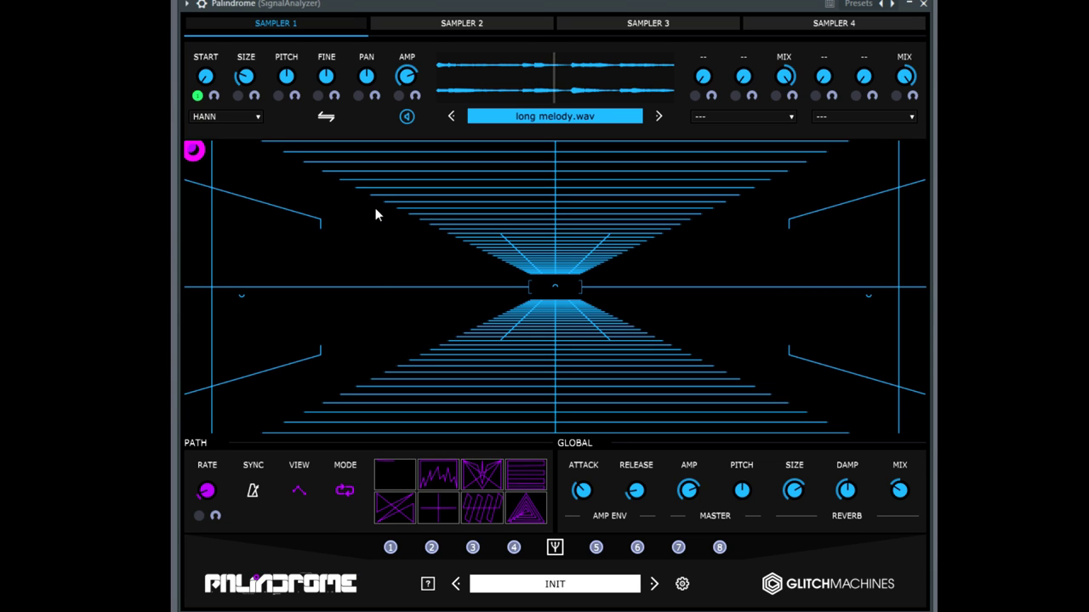
pyautogui.press('space')
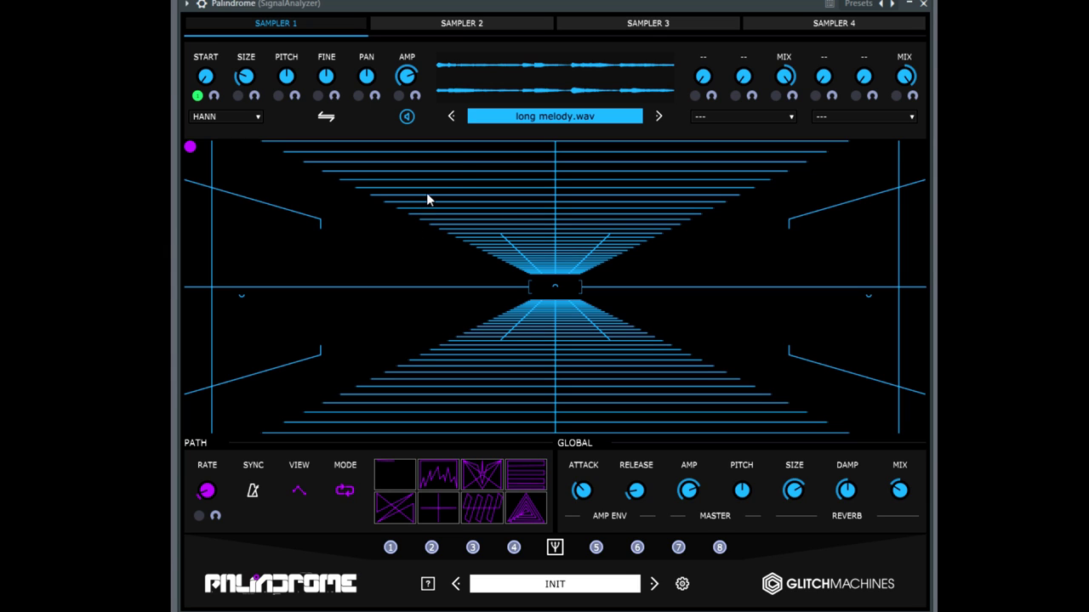
# Switch to Sampler 2, move the path point to its corner, and open Envelope 2
pyautogui.click(455, 24)
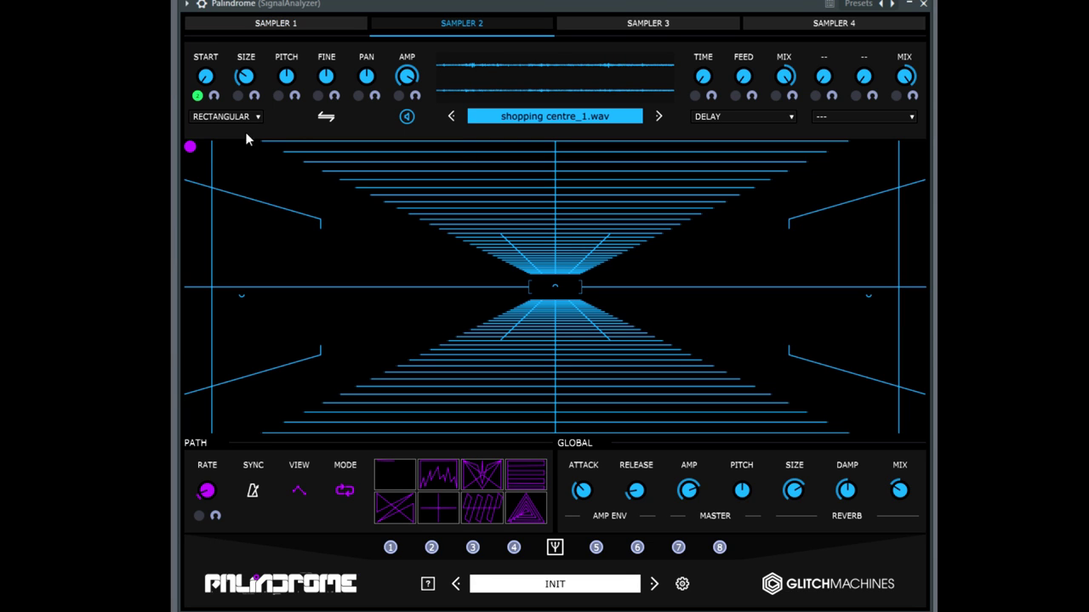
pyautogui.moveTo(190, 146); pyautogui.dragTo(932, 148)
pyautogui.click(555, 548)
pyautogui.click(432, 549)
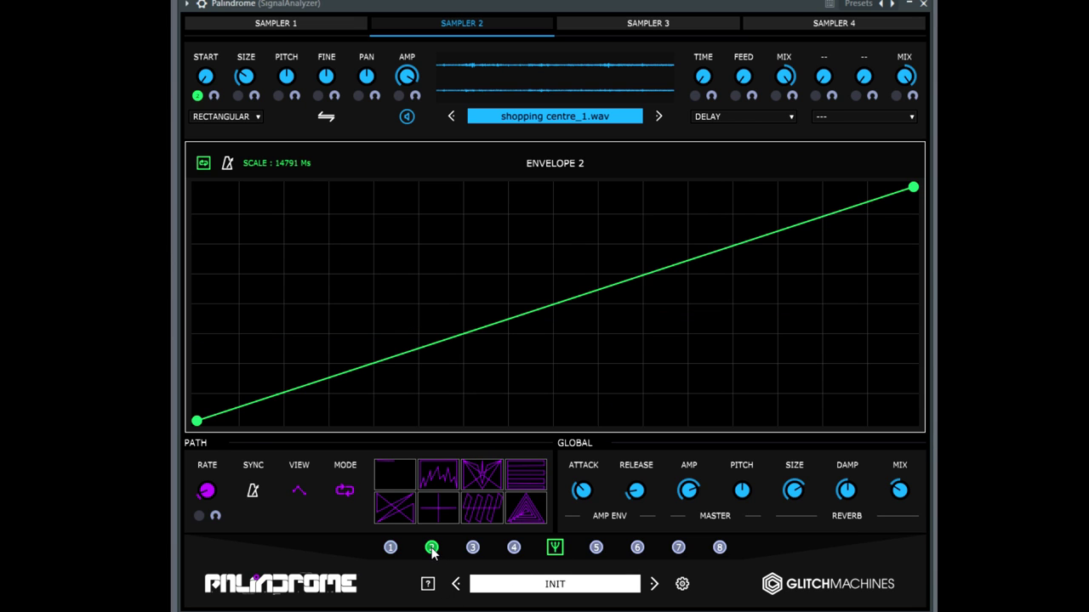
# Narrow Envelope 2's range by raising its start point above mid-height and lowering its end point to about three-quarters height
pyautogui.moveTo(196, 421); pyautogui.dragTo(194, 308)
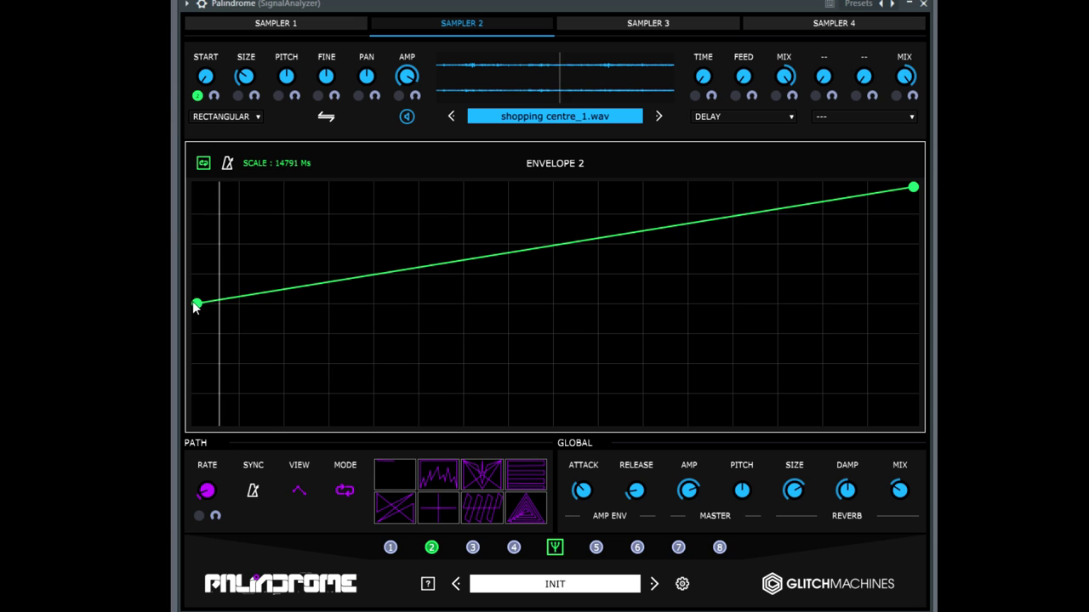
pyautogui.moveTo(197, 305); pyautogui.dragTo(197, 247)
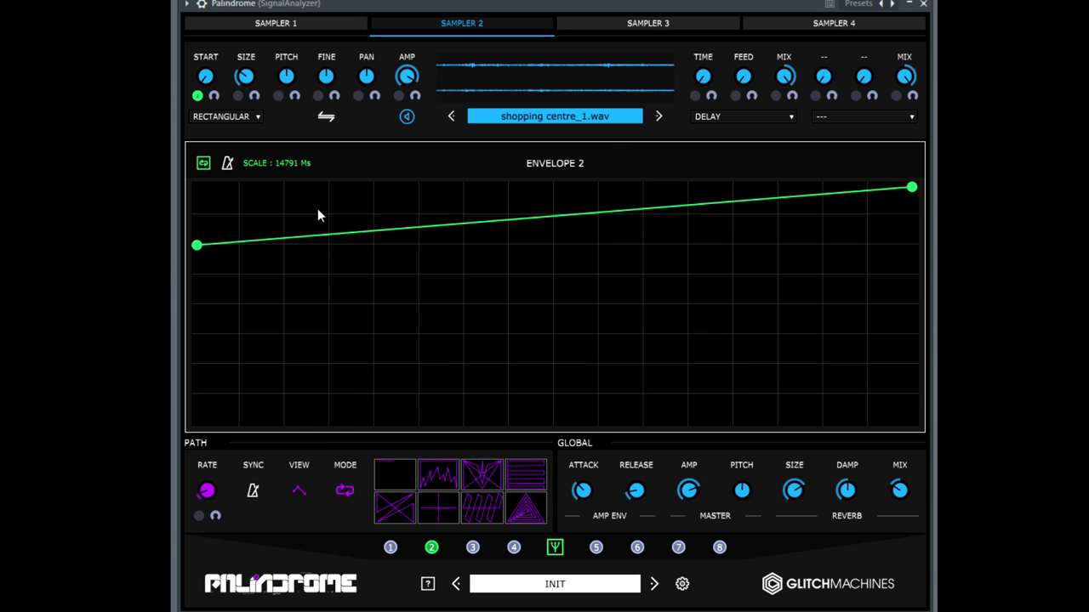
pyautogui.moveTo(197, 245); pyautogui.dragTo(193, 279)
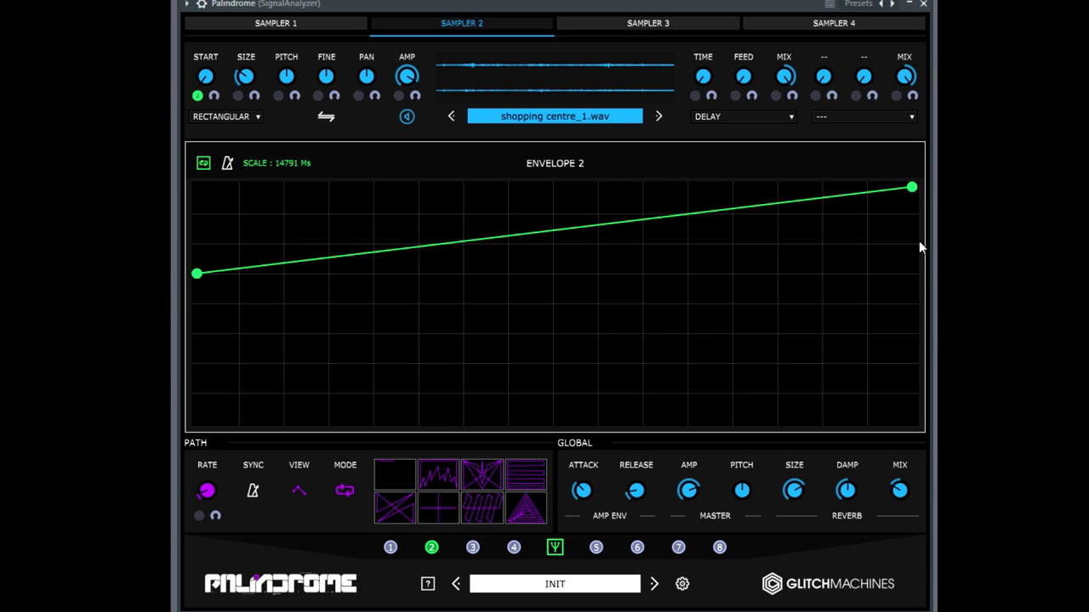
pyautogui.moveTo(916, 192); pyautogui.dragTo(934, 249)
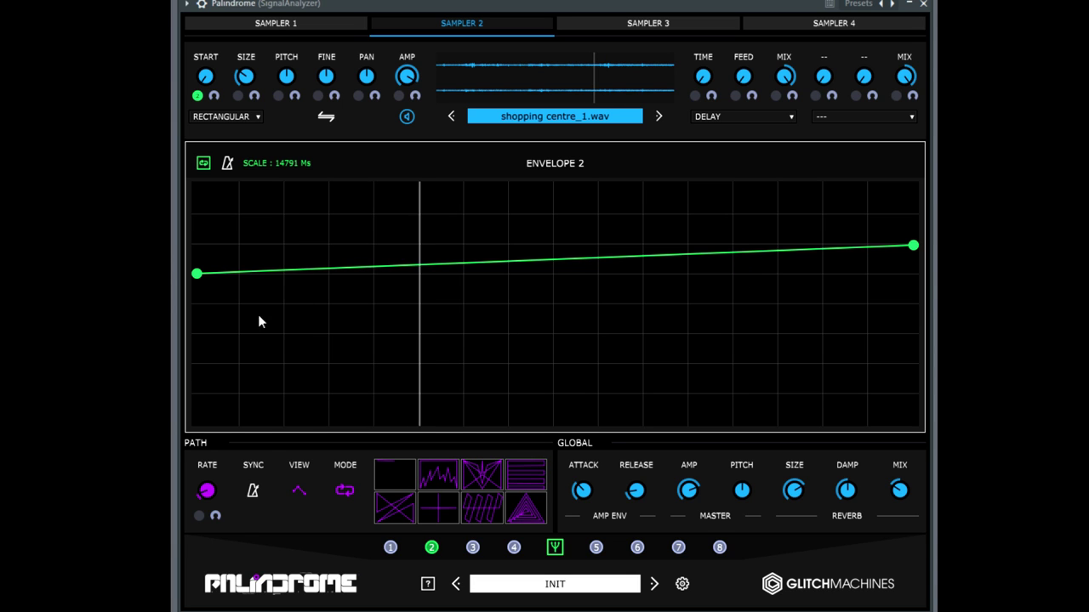
# Lower Envelope 2's start point to about a quarter height with the end point slightly above it, and shorten the time scale to 1540 ms
pyautogui.moveTo(197, 273); pyautogui.dragTo(180, 367)
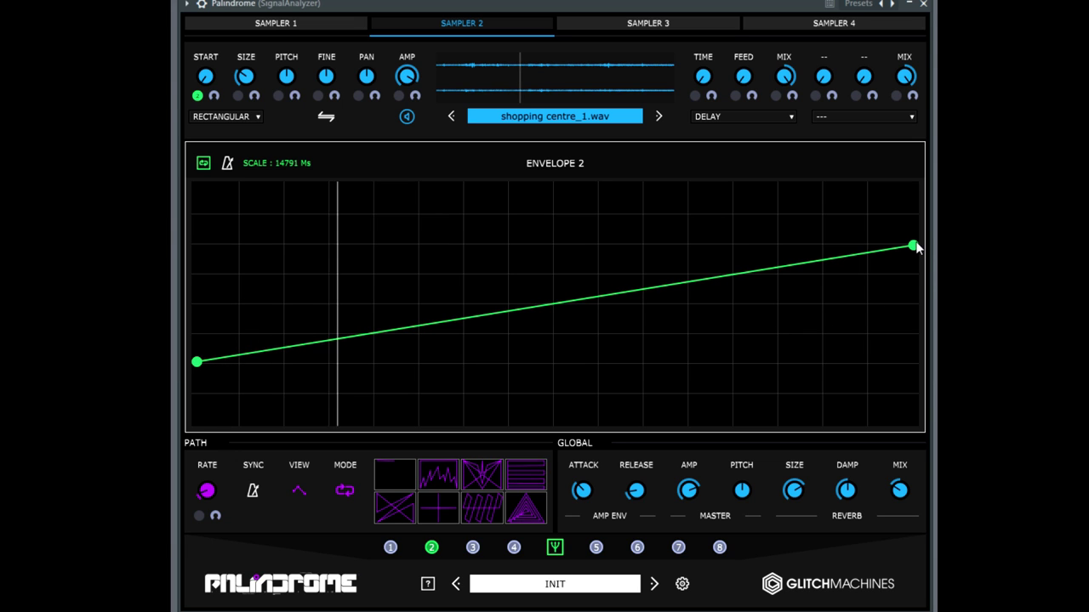
pyautogui.moveTo(917, 246); pyautogui.dragTo(928, 306)
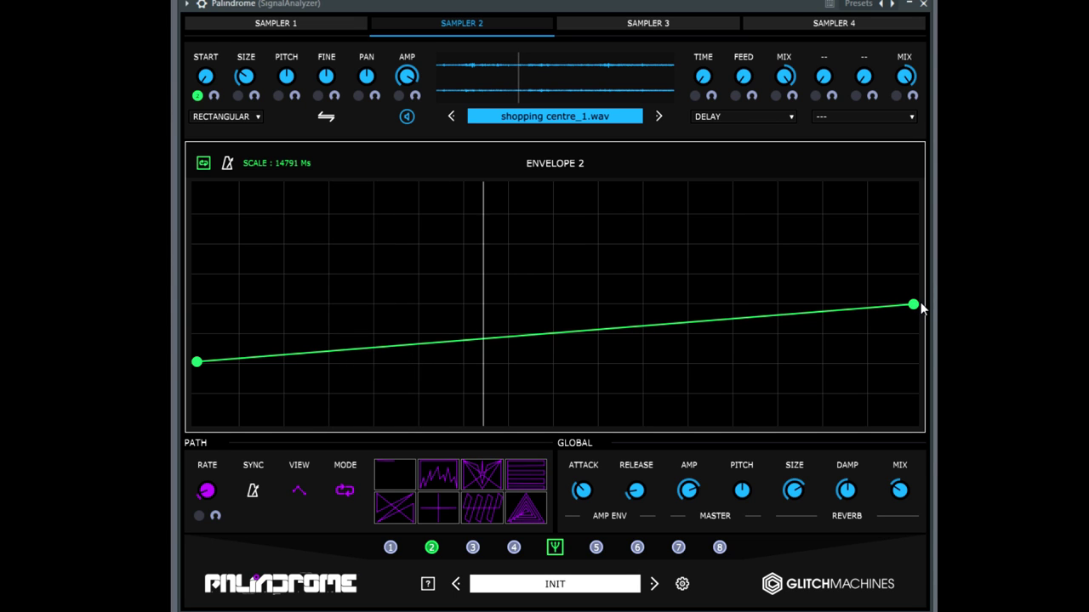
pyautogui.moveTo(920, 307); pyautogui.dragTo(923, 319)
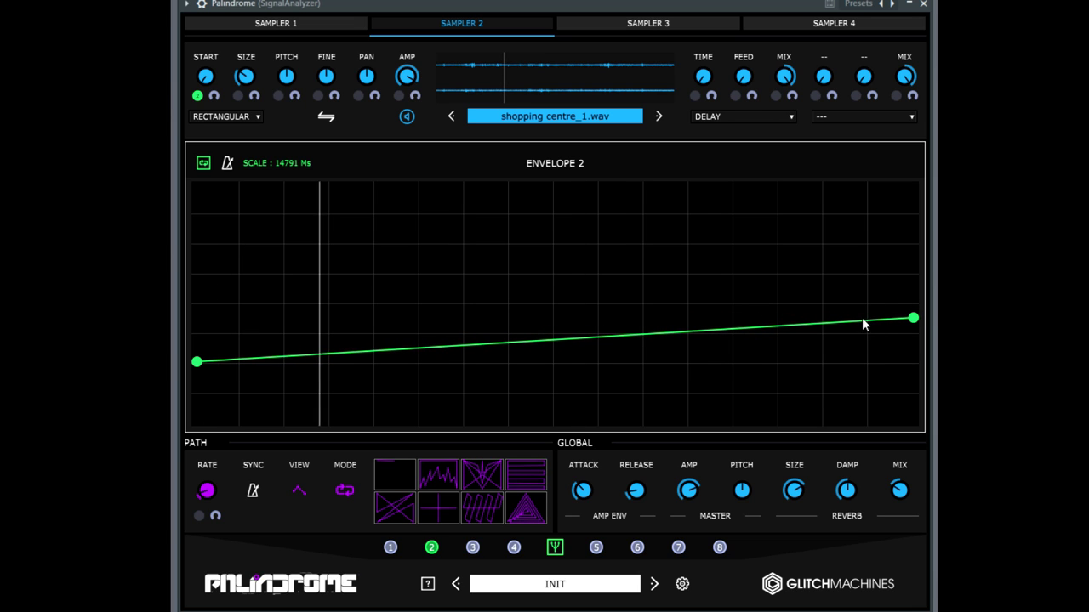
pyautogui.press('space')
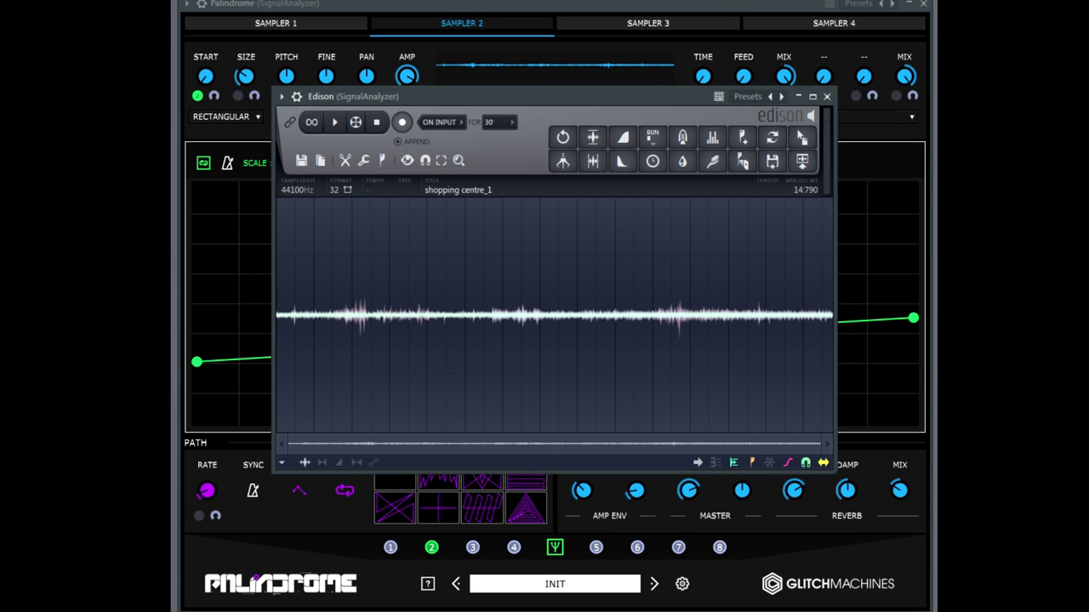
pyautogui.click(826, 96)
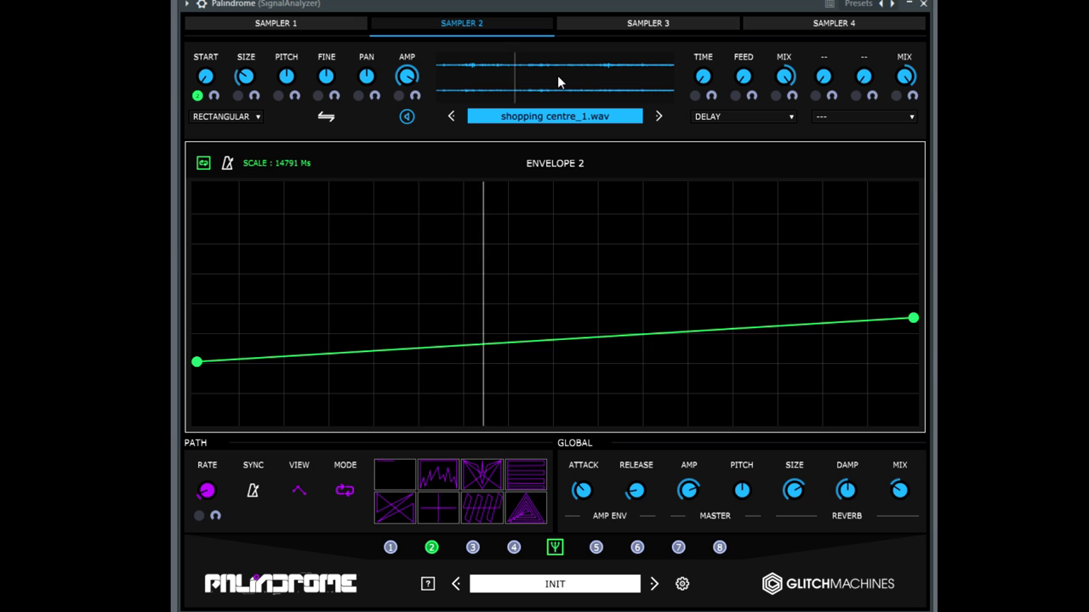
pyautogui.moveTo(914, 319); pyautogui.dragTo(934, 353)
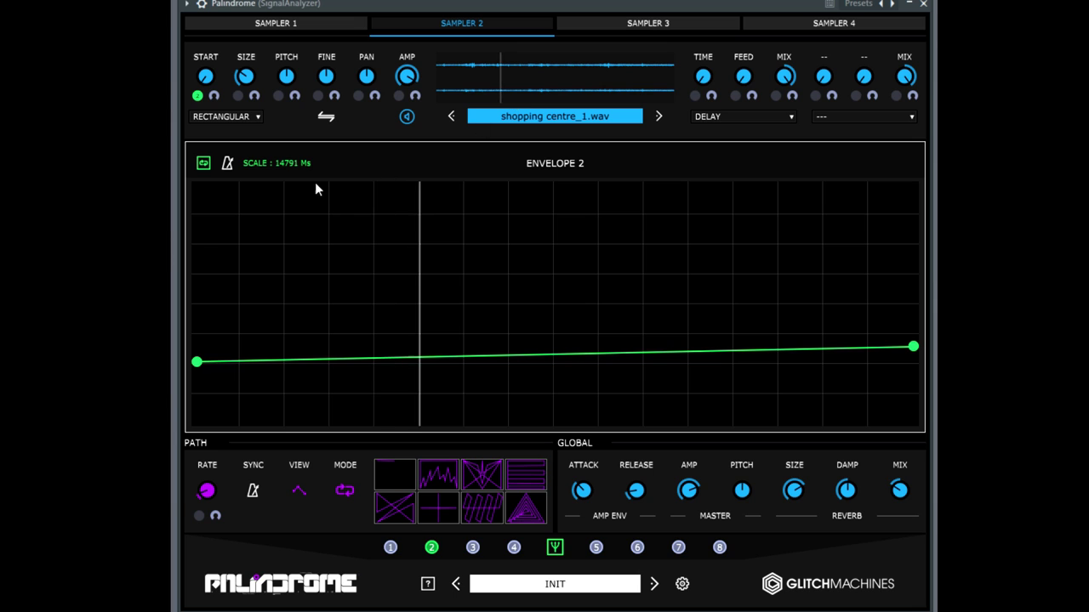
pyautogui.moveTo(288, 160); pyautogui.dragTo(286, 231)
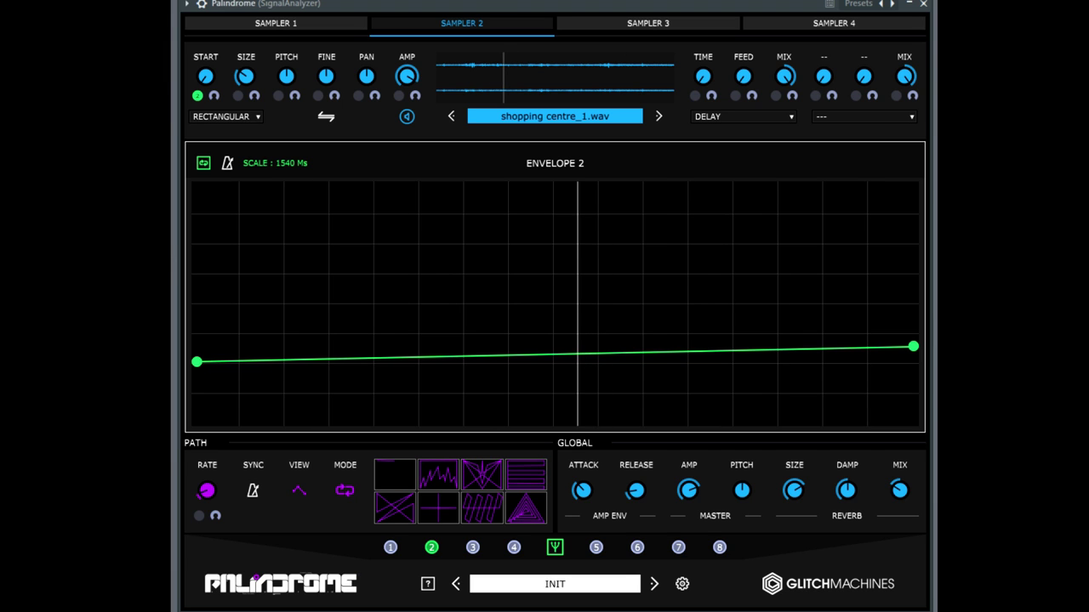
# Open shopping centre_1 in Edison, audition the selection from 3:558 to 4:731, and trim the sample to it
pyautogui.click(640, 78)
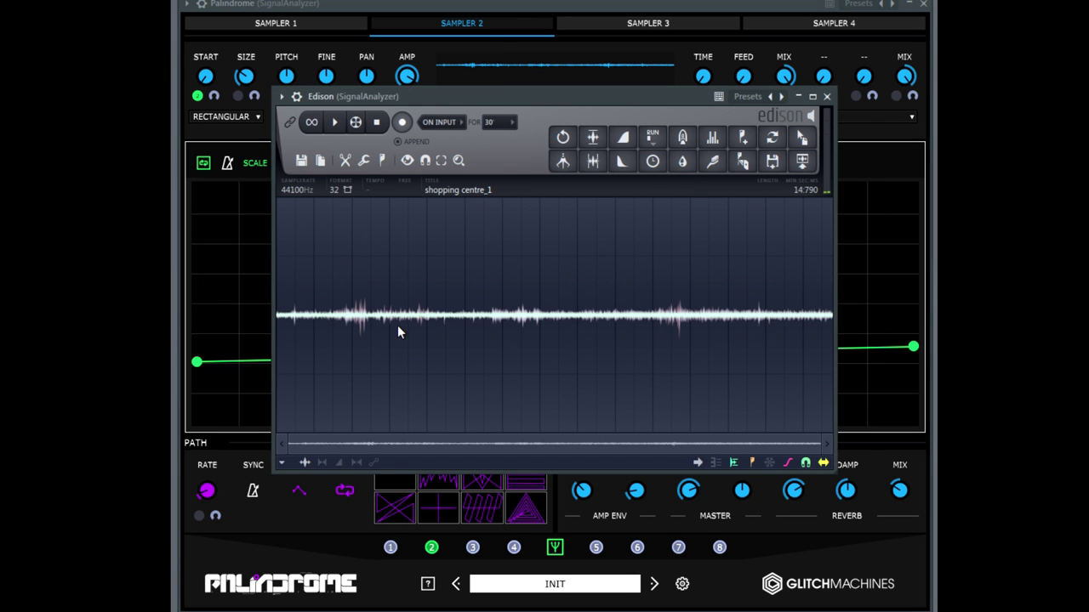
pyautogui.moveTo(399, 323); pyautogui.dragTo(451, 326)
pyautogui.click(335, 123)
pyautogui.rightClick(410, 322)
pyautogui.click(335, 122)
pyautogui.click(336, 123)
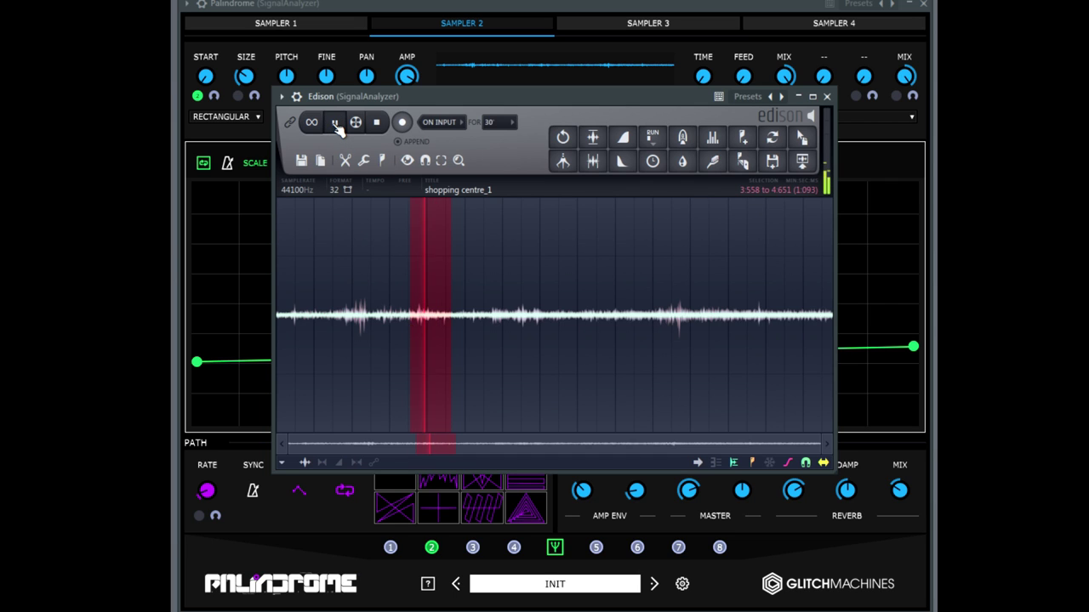
pyautogui.click(336, 123)
pyautogui.moveTo(456, 324); pyautogui.dragTo(454, 317)
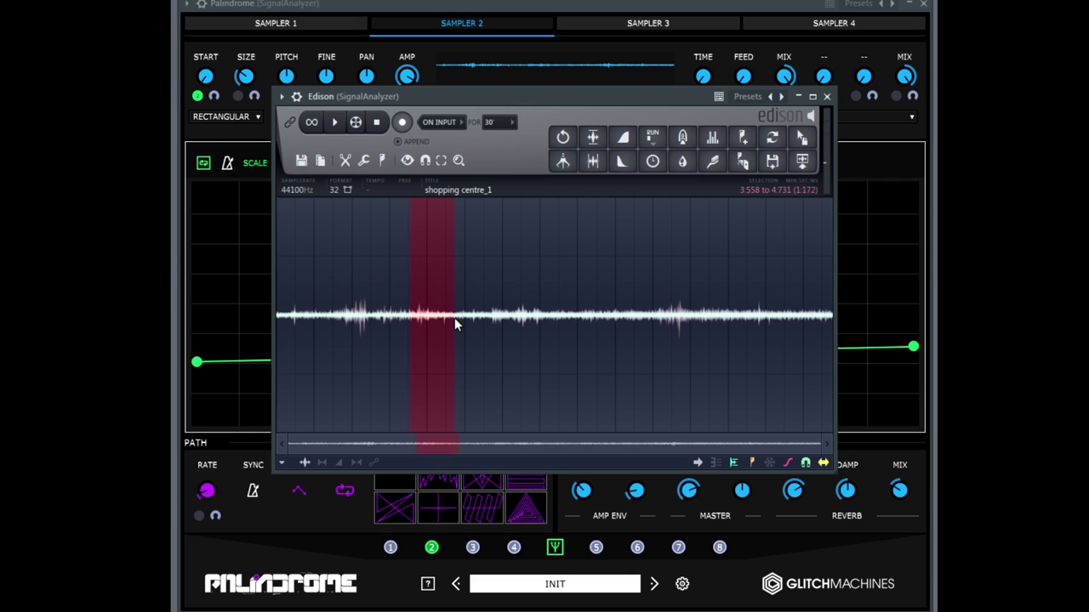
pyautogui.click(336, 123)
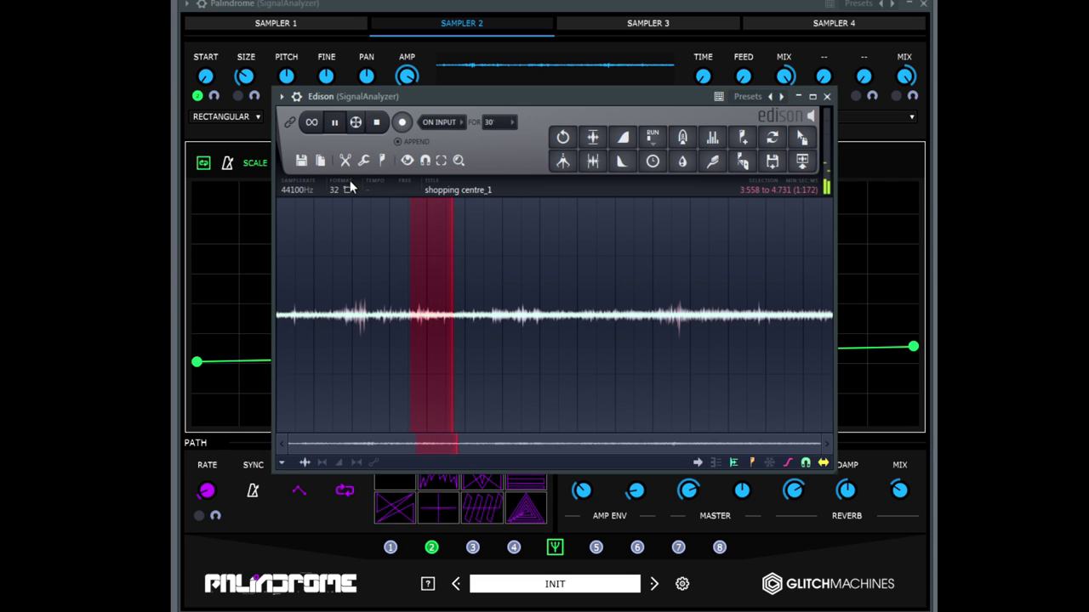
pyautogui.click(346, 161)
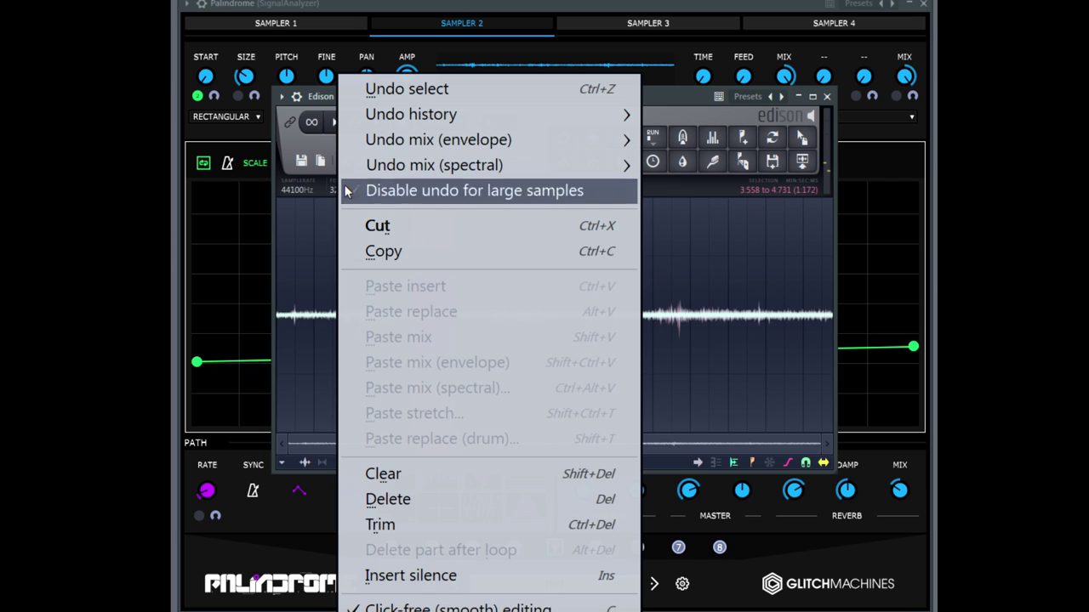
pyautogui.click(385, 525)
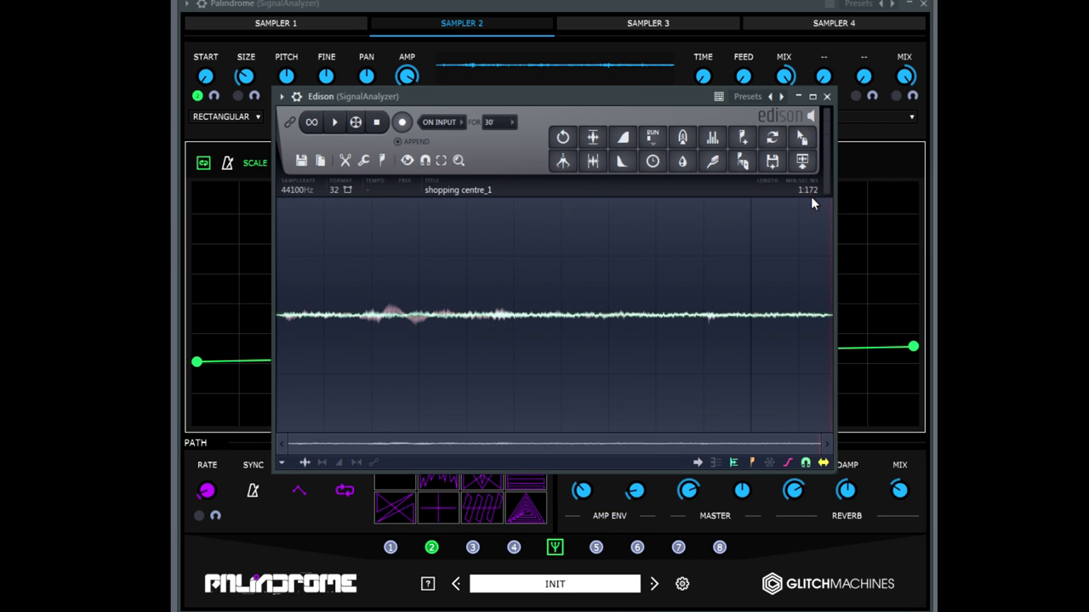
# Close the audio editor, set Envelope 2's time scale to 1171 ms, and check the path view
pyautogui.click(826, 96)
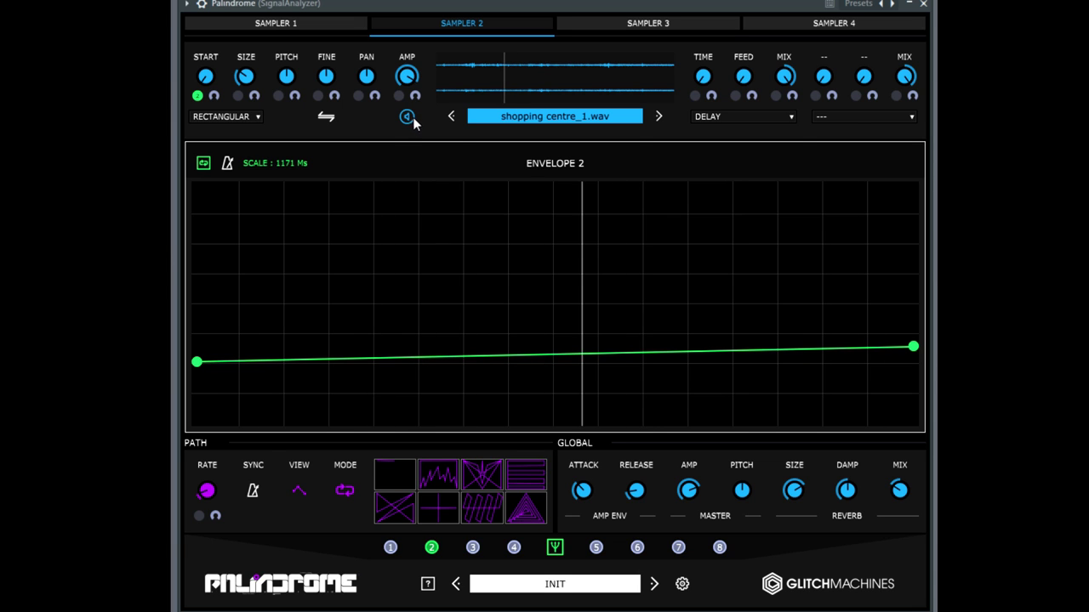
pyautogui.click(554, 547)
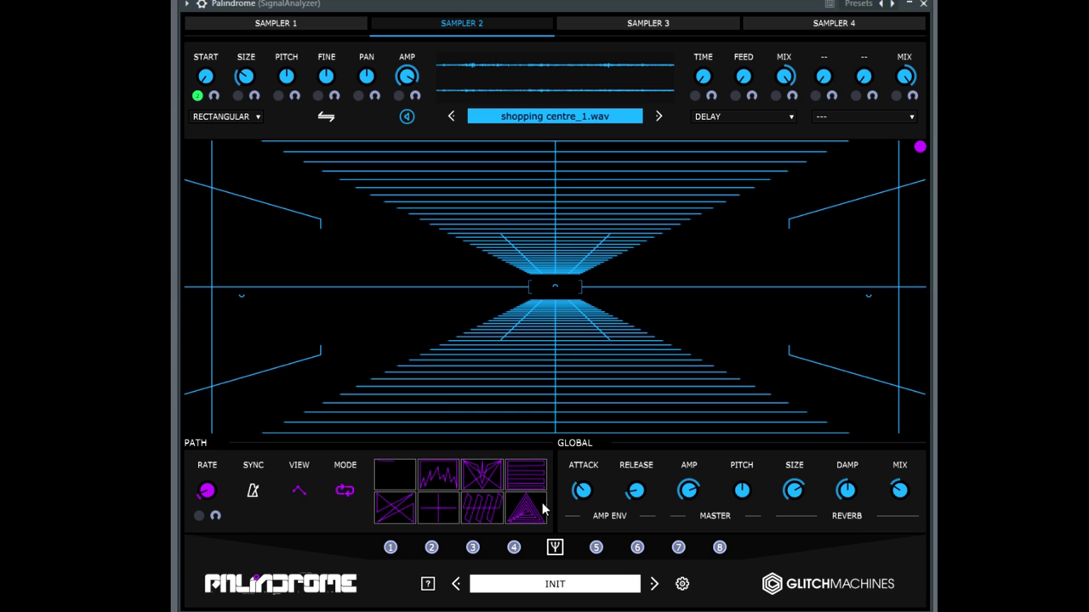
pyautogui.click(554, 547)
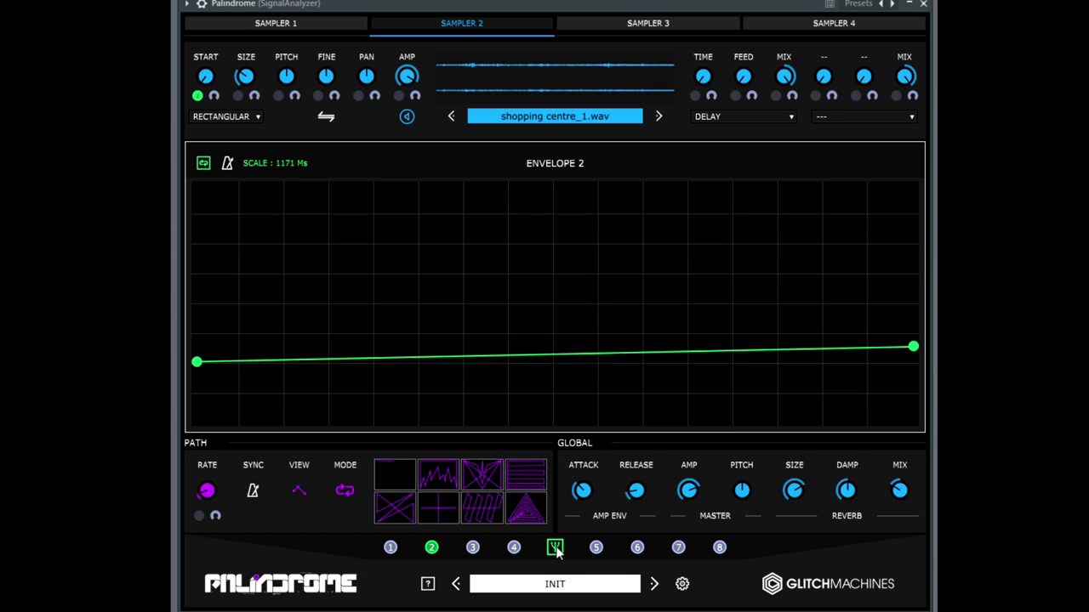
# Compare the shapes and time scales of Envelopes 1 and 2, ending on Envelope 1 with Sampler 1
pyautogui.click(392, 549)
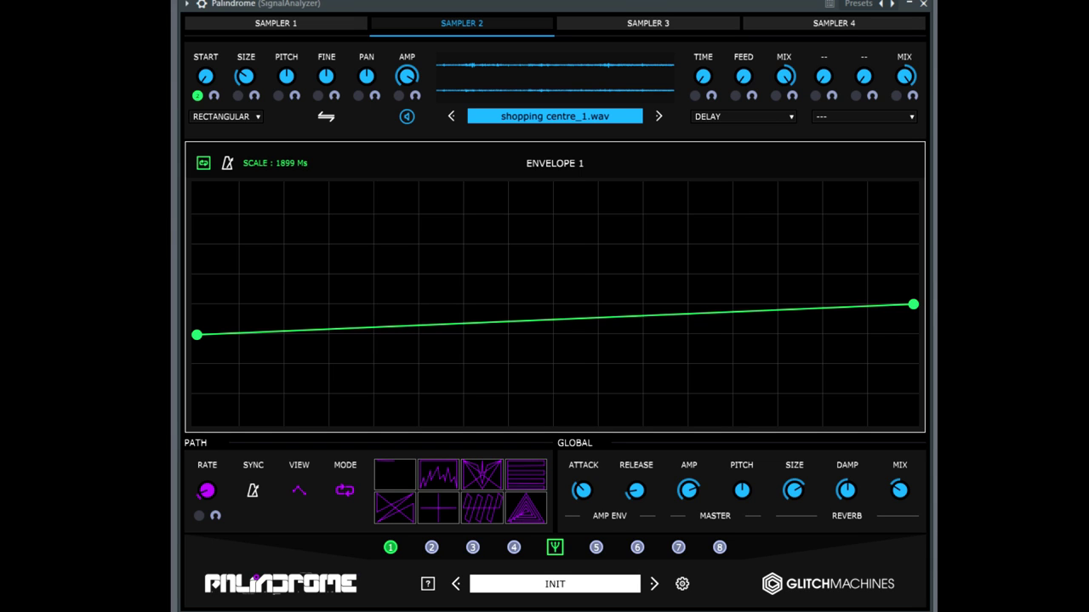
pyautogui.click(431, 549)
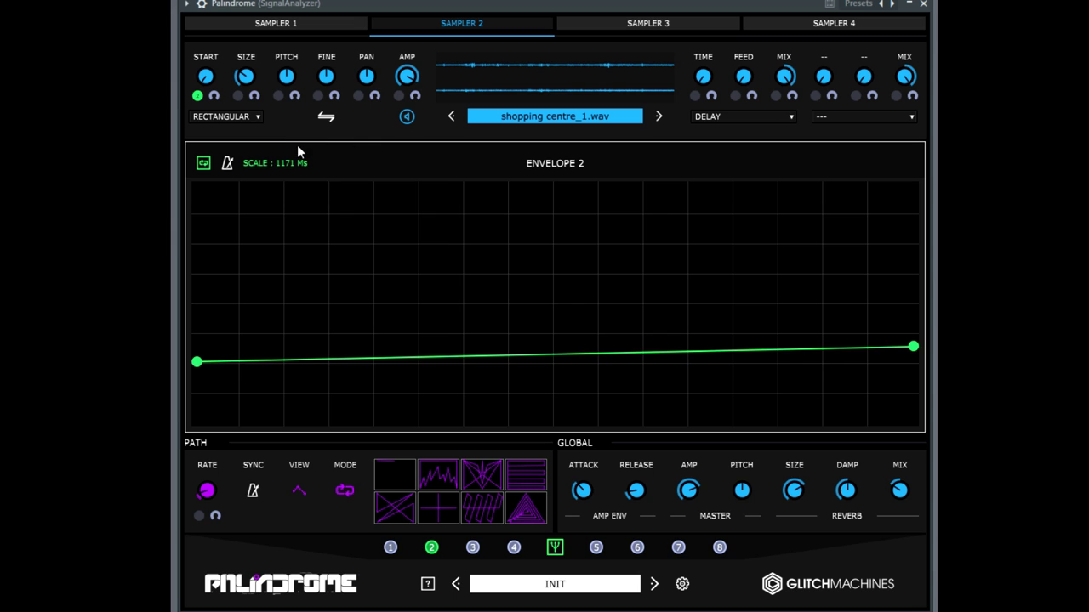
pyautogui.click(393, 549)
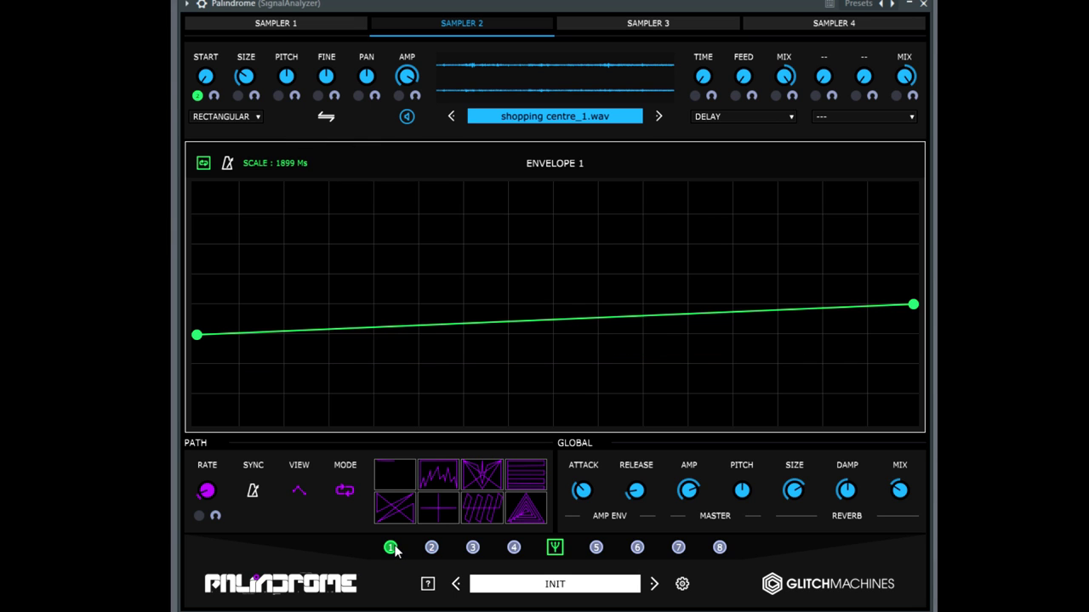
pyautogui.click(273, 25)
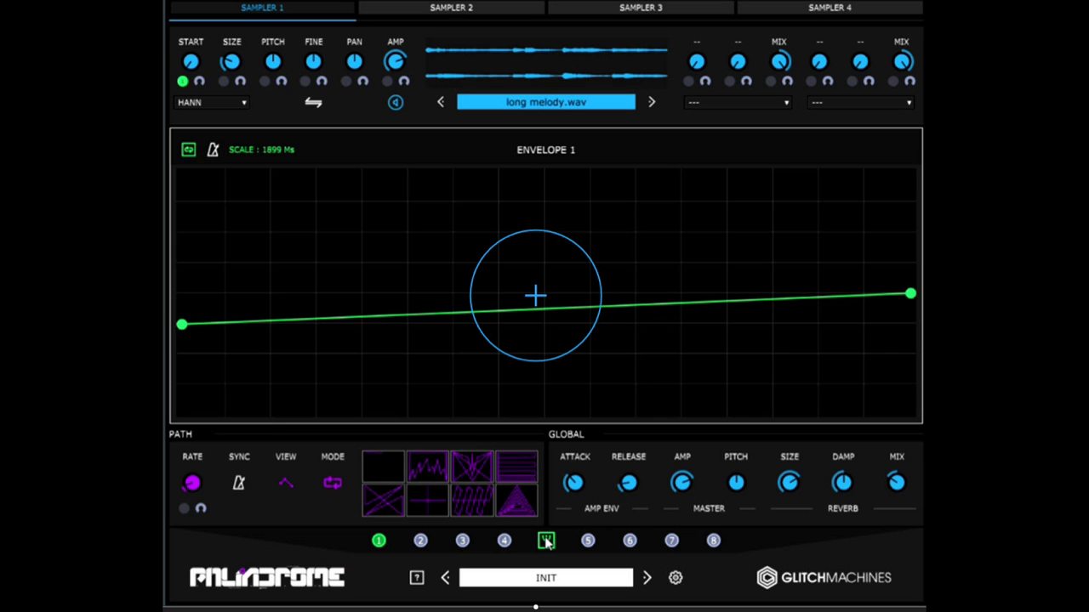
# Assign Envelope 3 to the path rate and flatten it at zero across its full length
pyautogui.click(546, 541)
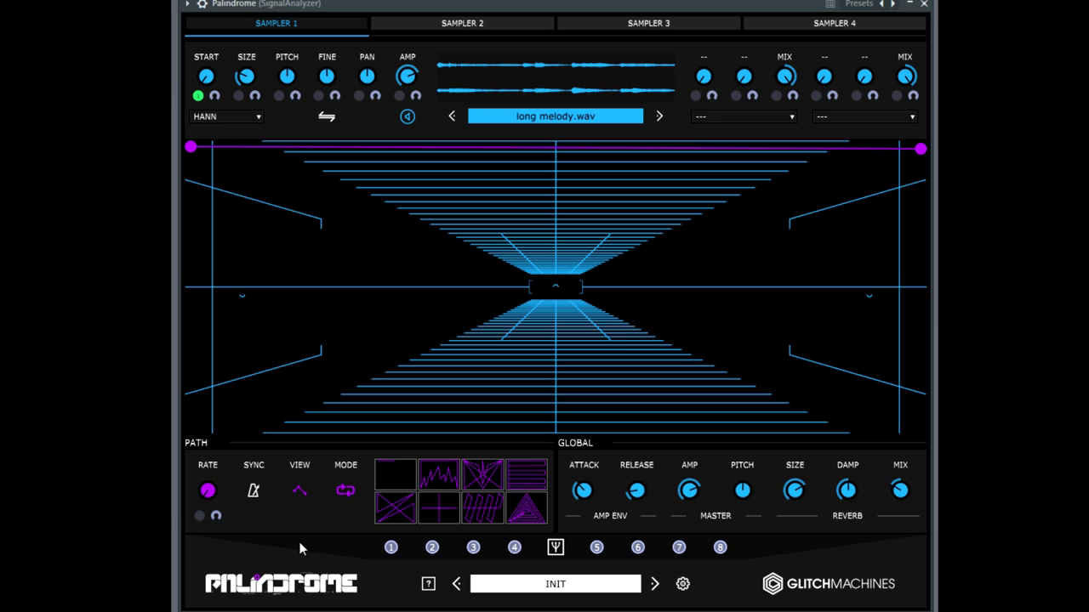
pyautogui.click(557, 550)
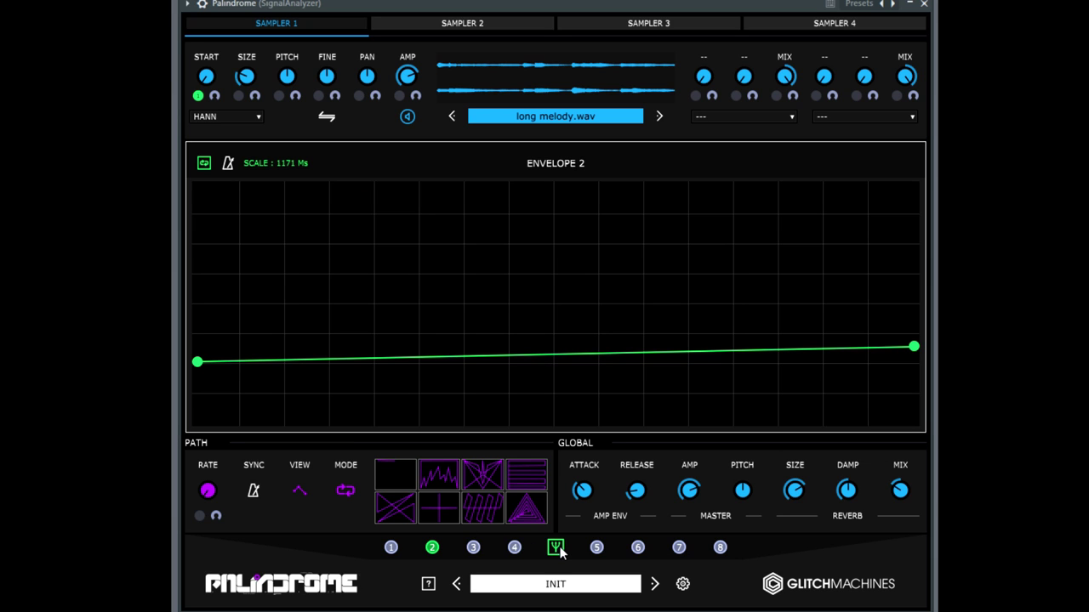
pyautogui.click(474, 550)
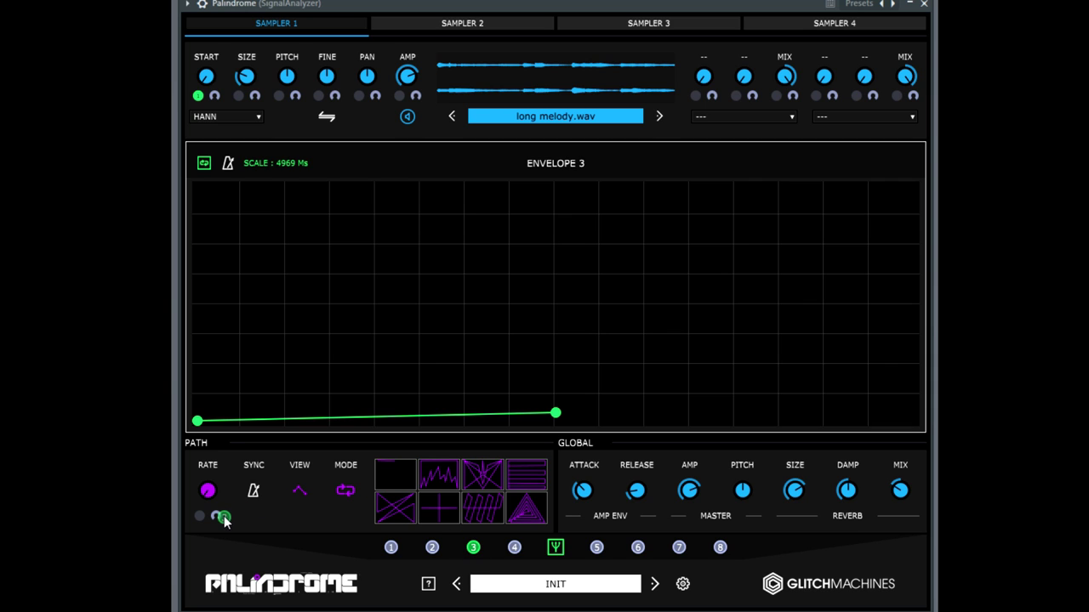
pyautogui.click(197, 516)
pyautogui.moveTo(555, 416); pyautogui.dragTo(915, 447)
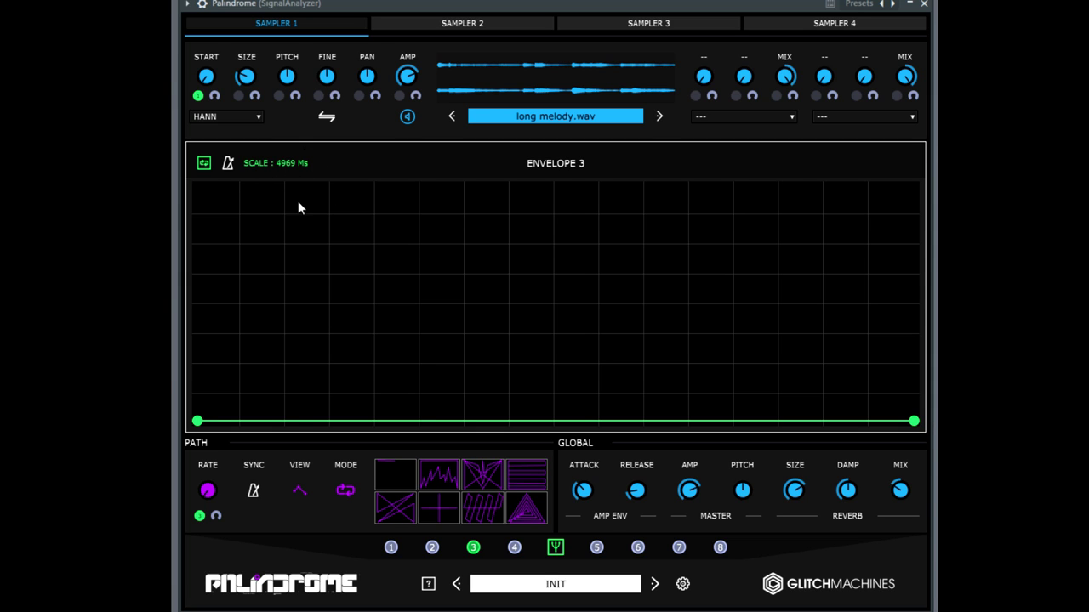
# Add three points to Envelope 3 and shape them into a narrow full-height spike at its centre
pyautogui.click(407, 421)
pyautogui.click(482, 421)
pyautogui.click(538, 421)
pyautogui.moveTo(540, 422); pyautogui.dragTo(730, 439)
pyautogui.moveTo(486, 425); pyautogui.dragTo(646, 434)
pyautogui.moveTo(411, 432); pyautogui.dragTo(558, 434)
pyautogui.moveTo(647, 421); pyautogui.dragTo(560, 188)
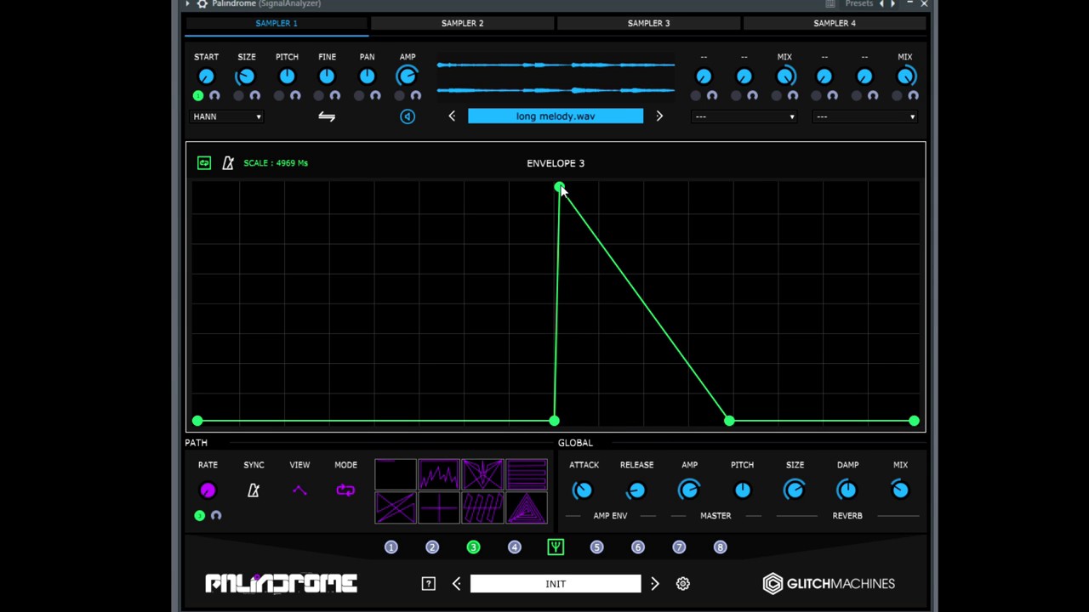
pyautogui.moveTo(730, 432); pyautogui.dragTo(569, 443)
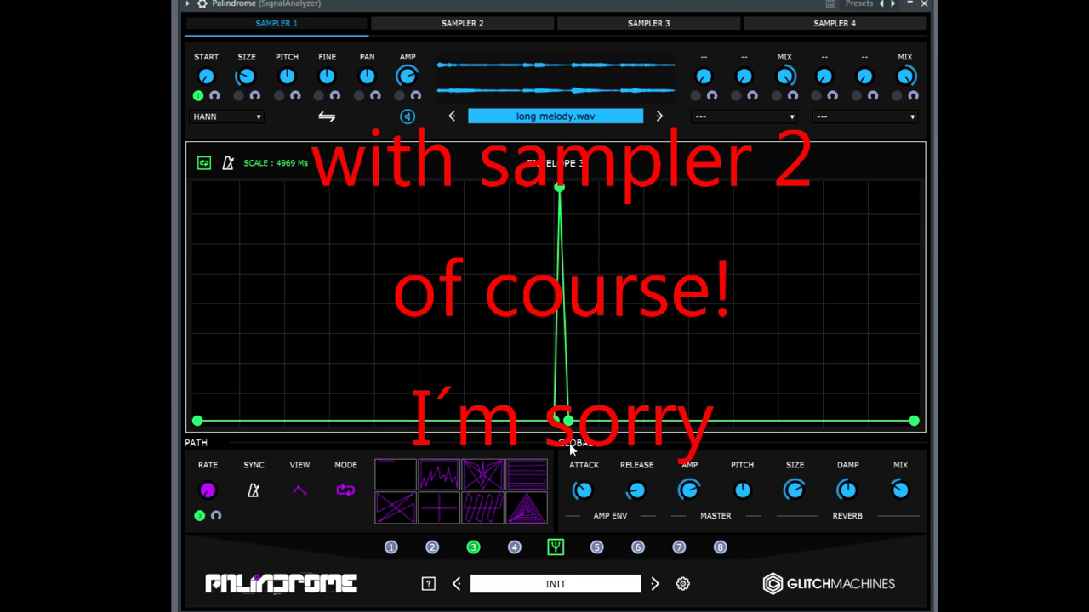
# Audition the path playback, and nudge the peak of Envelope 3's spike slightly earlier
pyautogui.click(554, 548)
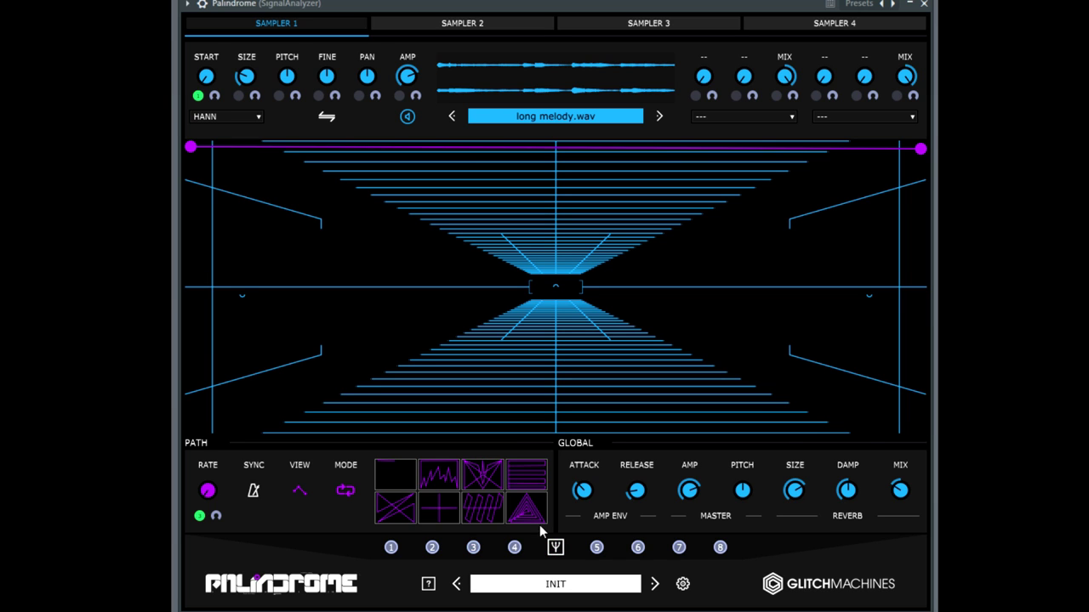
pyautogui.press('space')
pyautogui.click(554, 548)
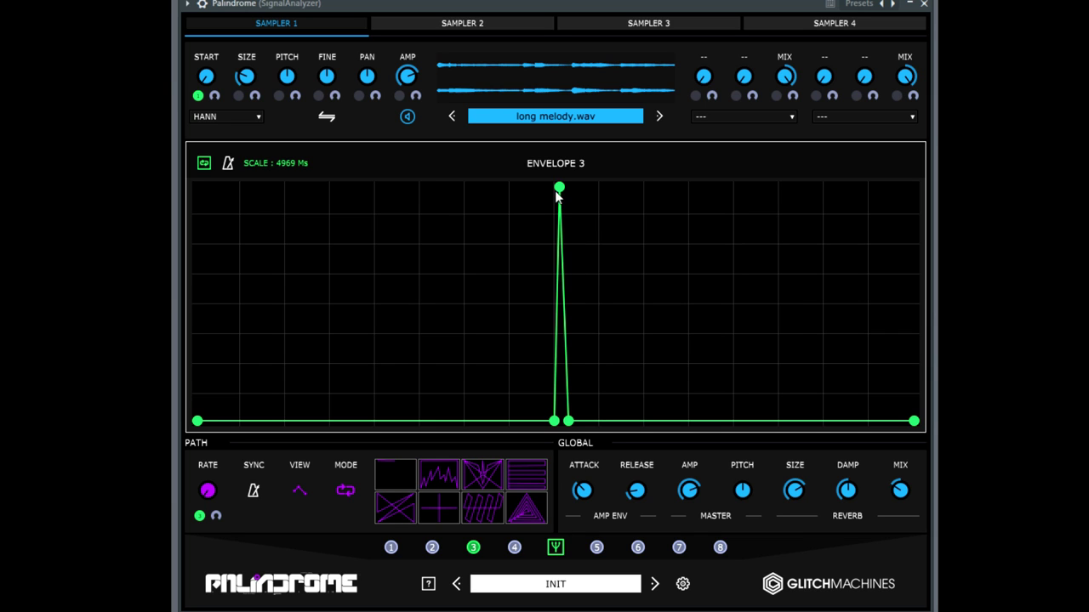
pyautogui.moveTo(561, 189); pyautogui.dragTo(559, 188)
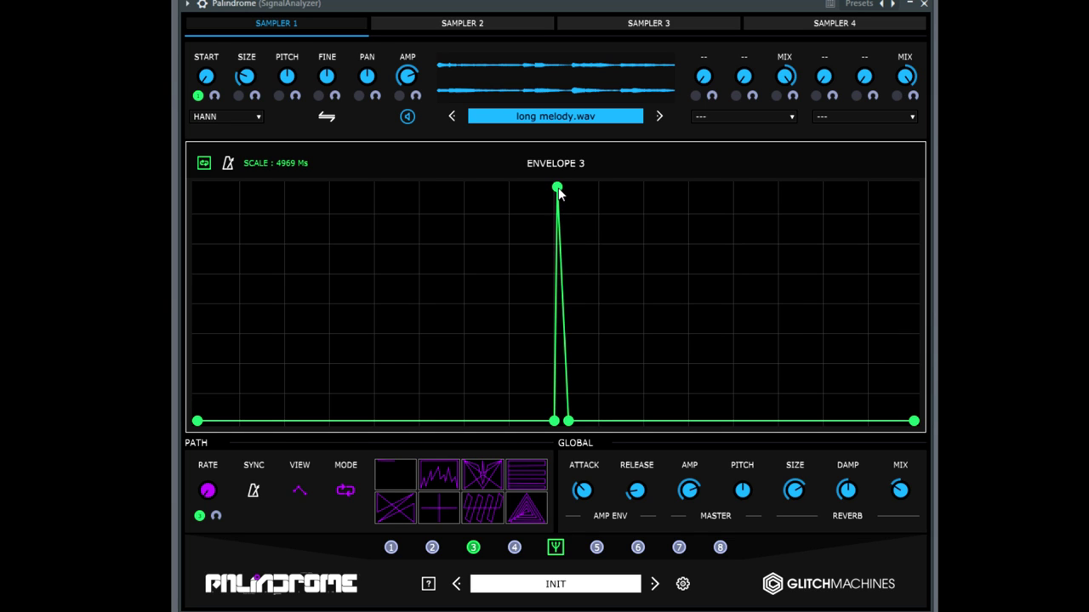
# Check the path playback, and narrow Envelope 3's spike by moving its trailing base point slightly earlier
pyautogui.click(553, 548)
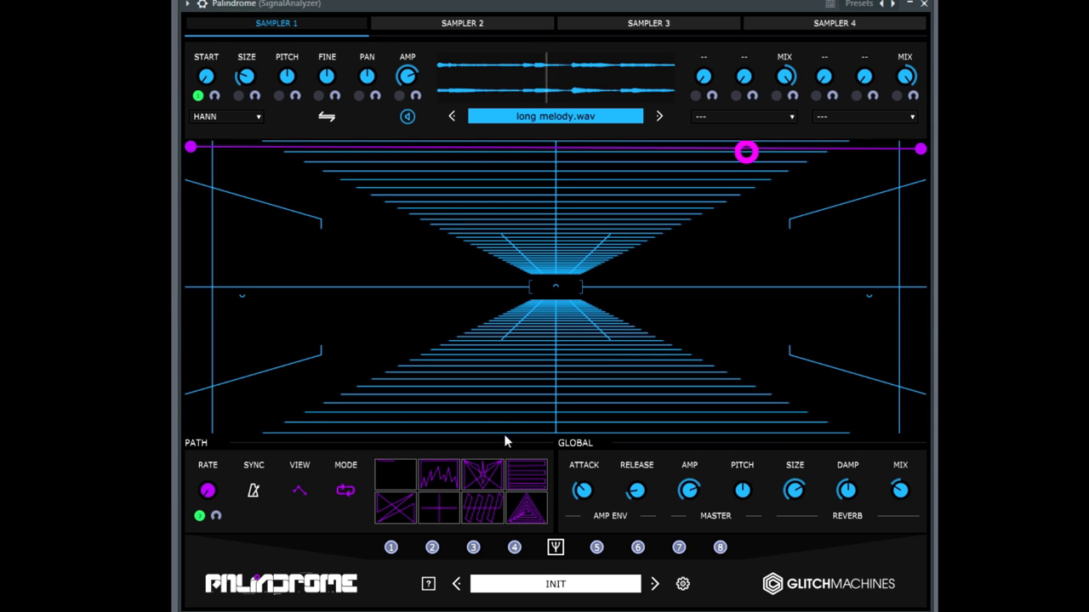
pyautogui.click(556, 548)
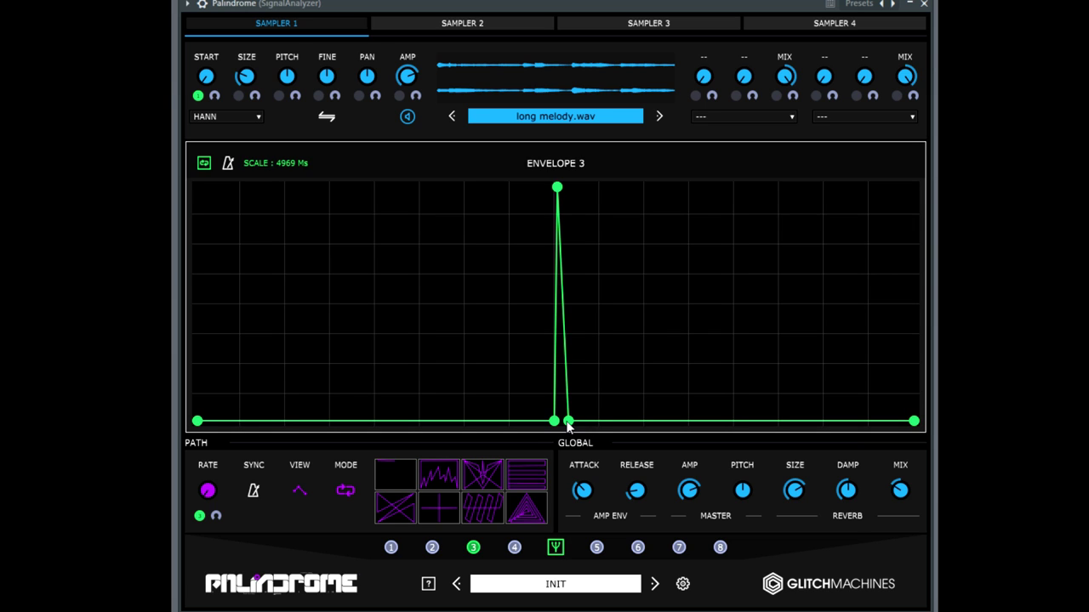
pyautogui.moveTo(566, 422); pyautogui.dragTo(562, 423)
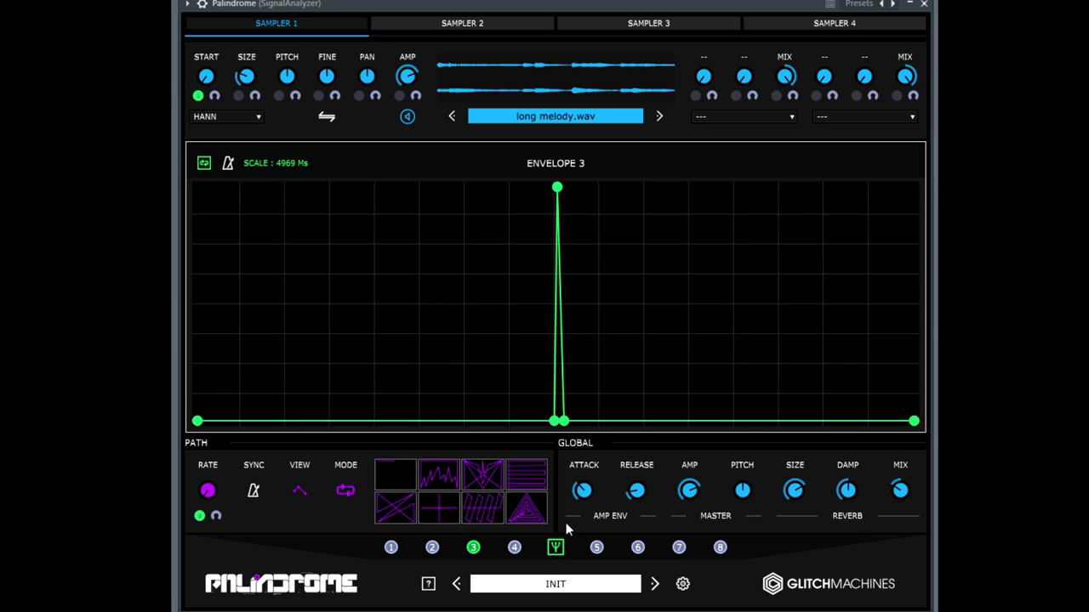
pyautogui.click(557, 548)
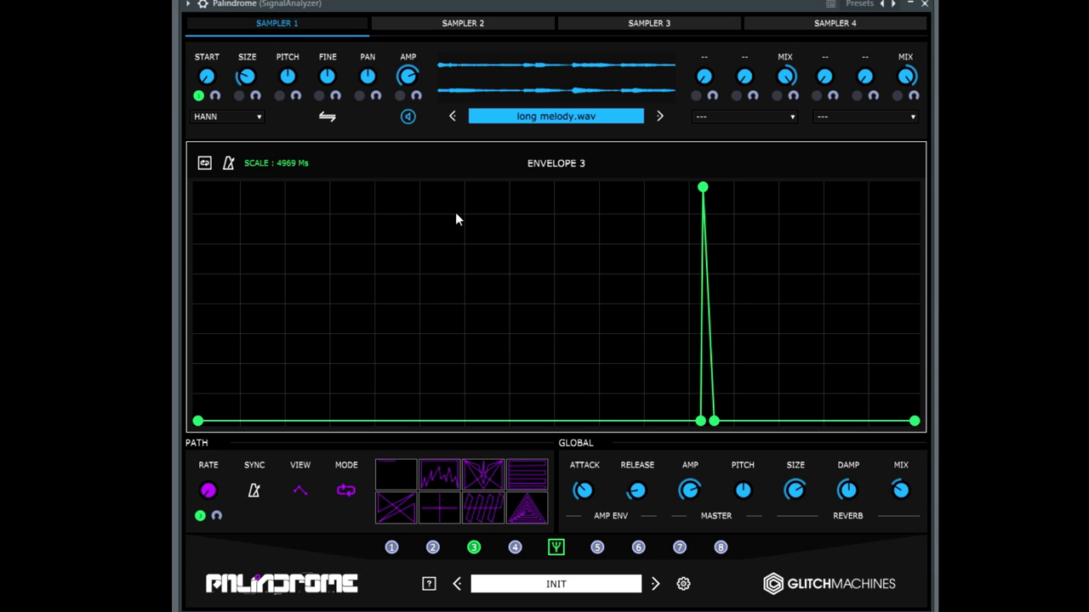
# Audition the playback with Envelope 3 in view, and bring up Sampler 2 to follow its sample position
pyautogui.press('space')
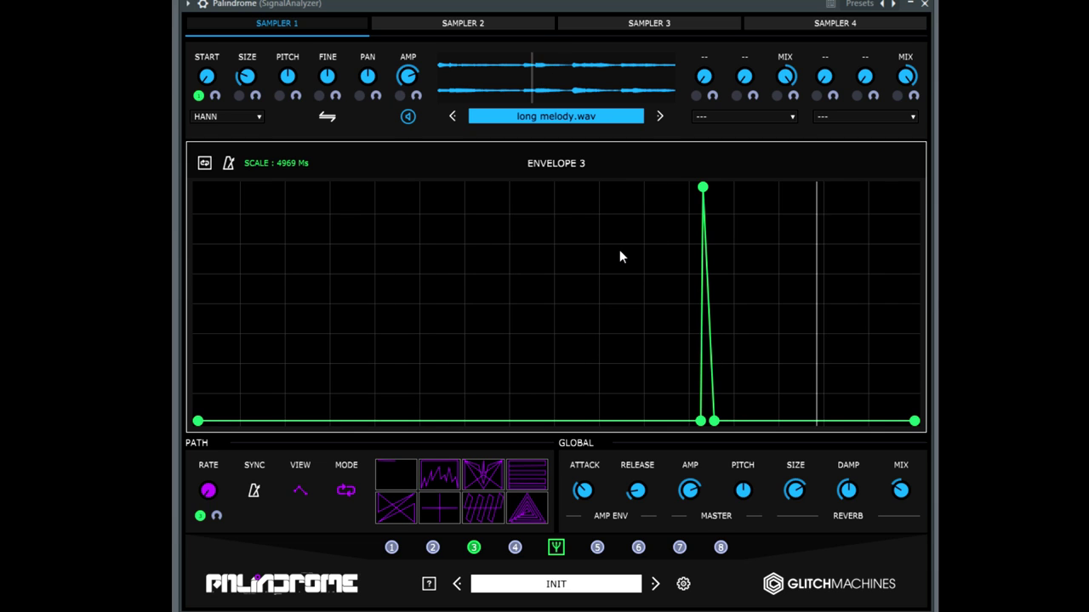
pyautogui.click(454, 23)
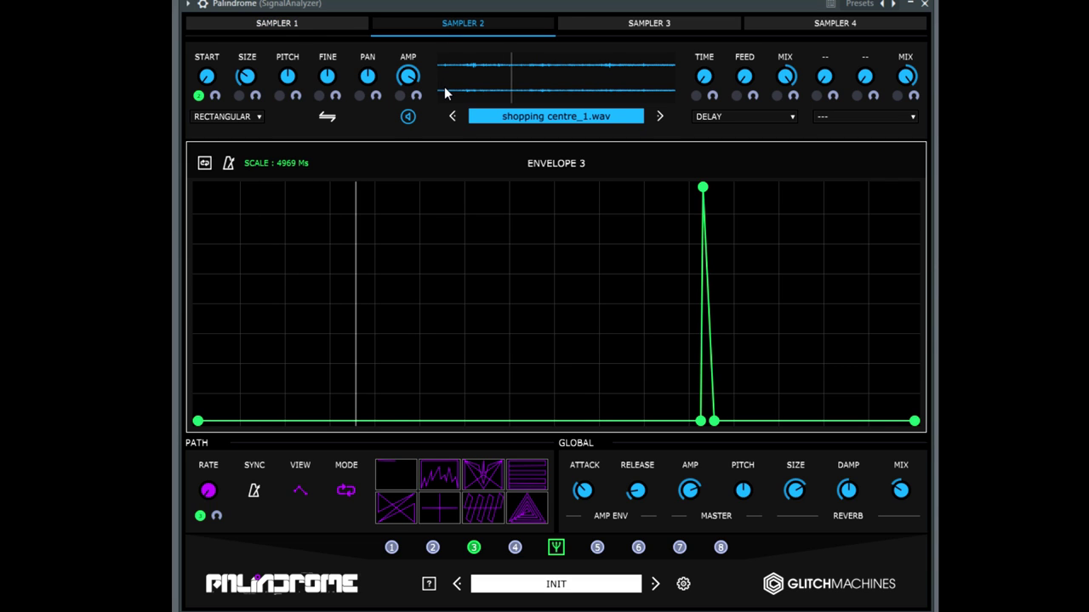